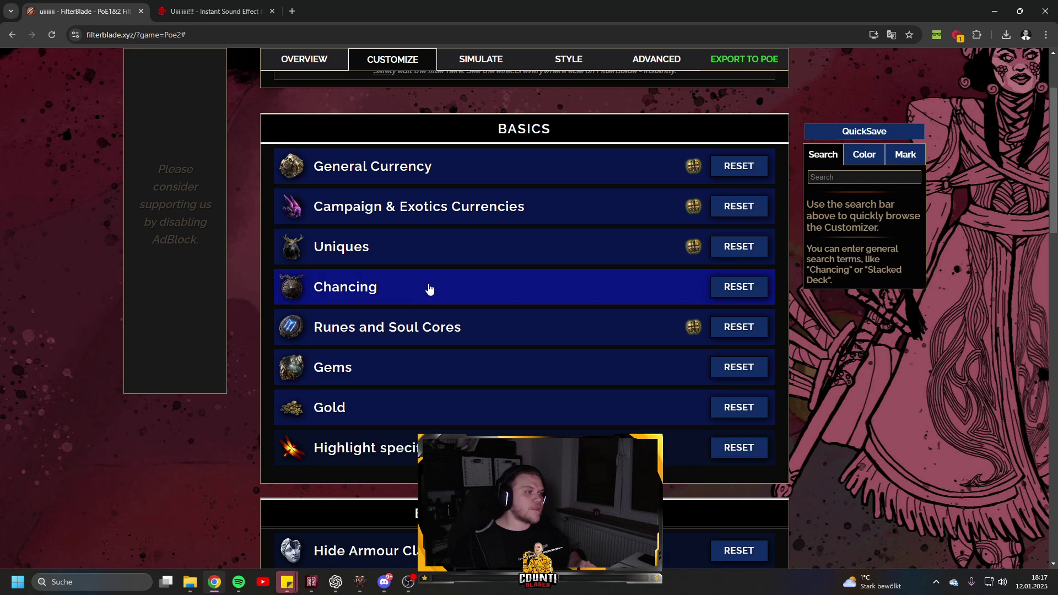
# Expand Uniques, view the Tier 2 uniques style settings, then collapse the category
pyautogui.click(437, 258)
pyautogui.scroll(-1, 524, 303)
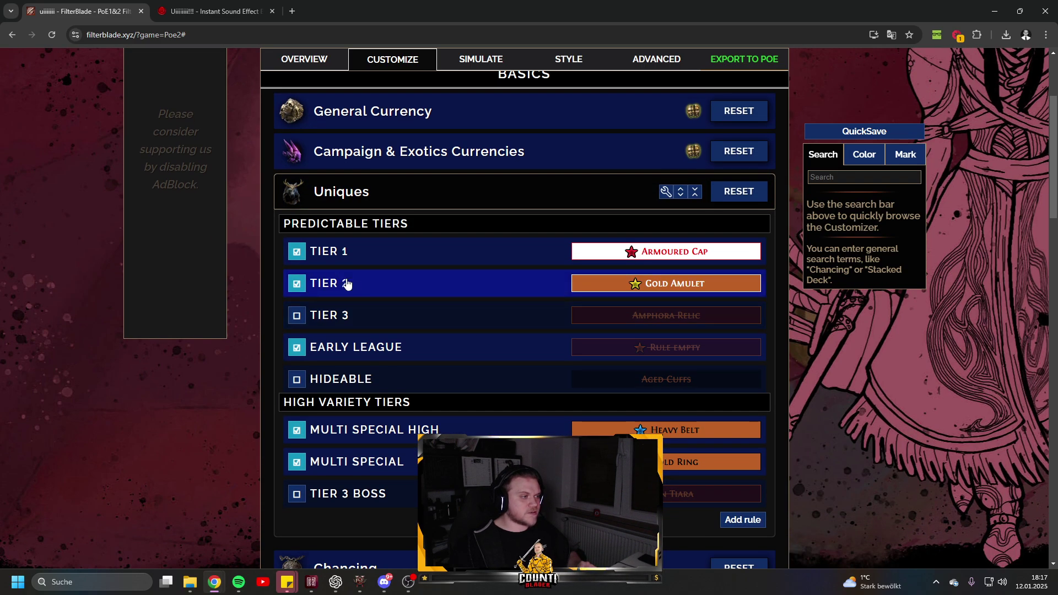
pyautogui.click(359, 288)
pyautogui.scroll(-1, 554, 380)
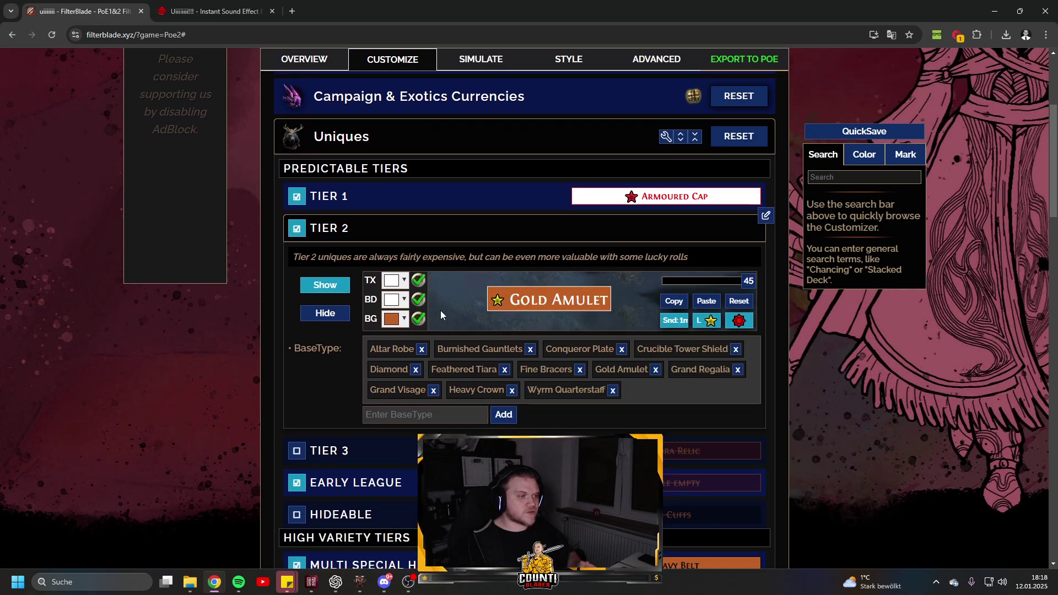
pyautogui.click(403, 228)
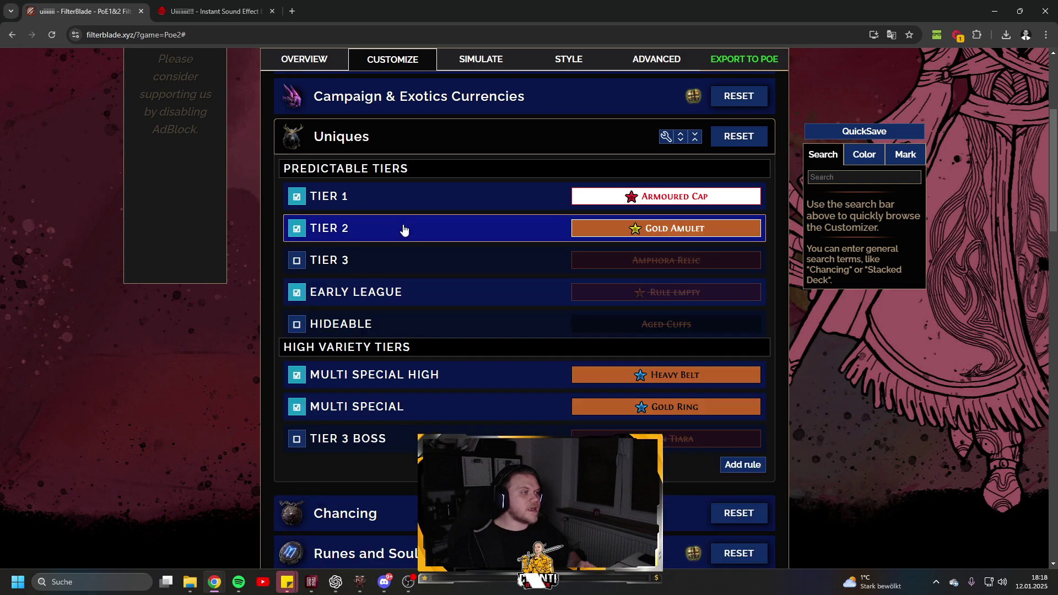
pyautogui.click(389, 141)
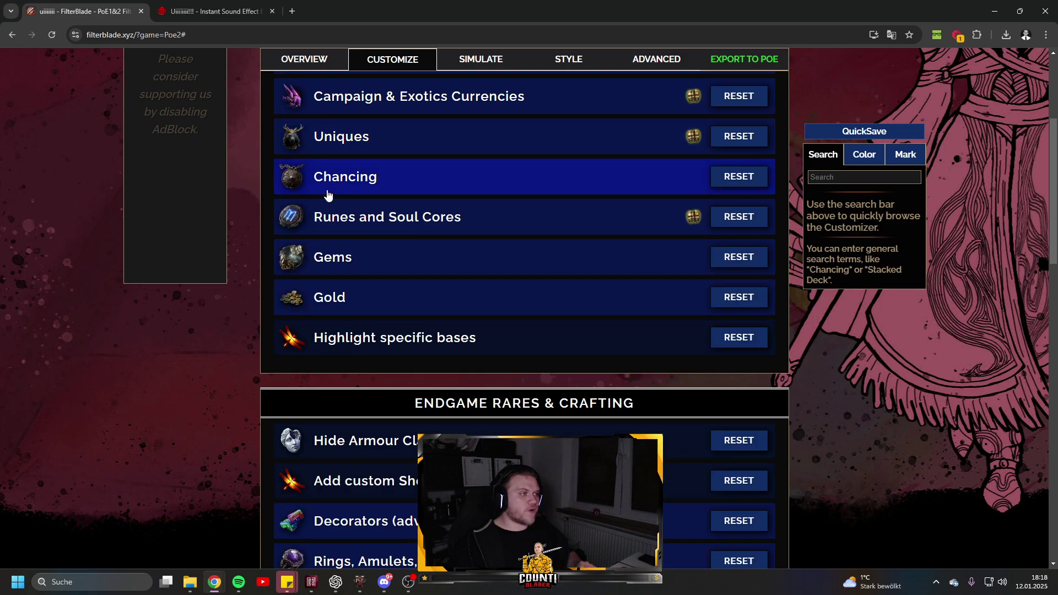
# Expand Chancing, view the CHANCING BASES rule settings, then collapse the category
pyautogui.click(382, 189)
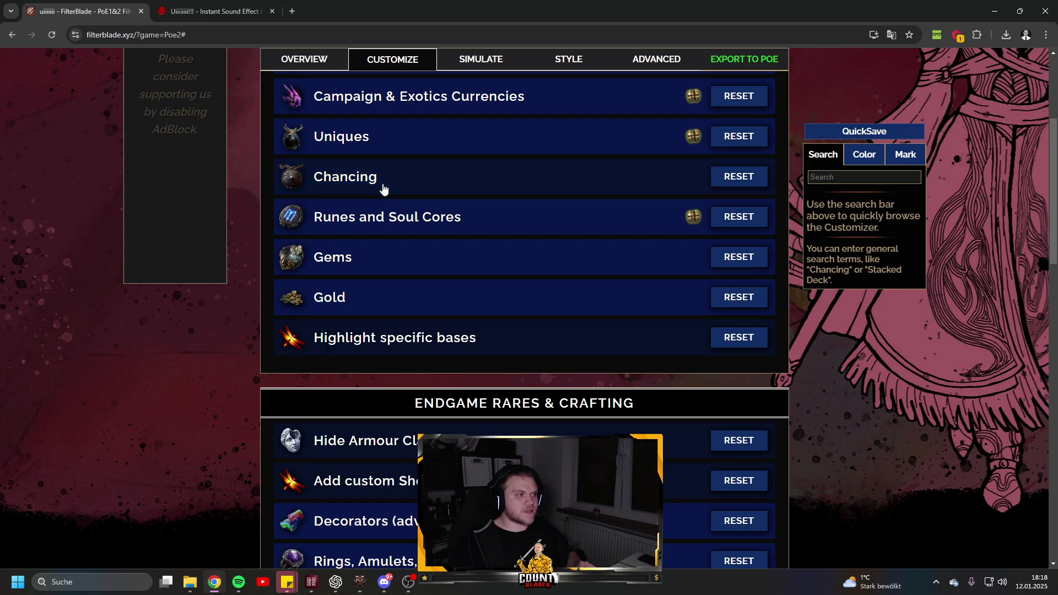
pyautogui.click(413, 273)
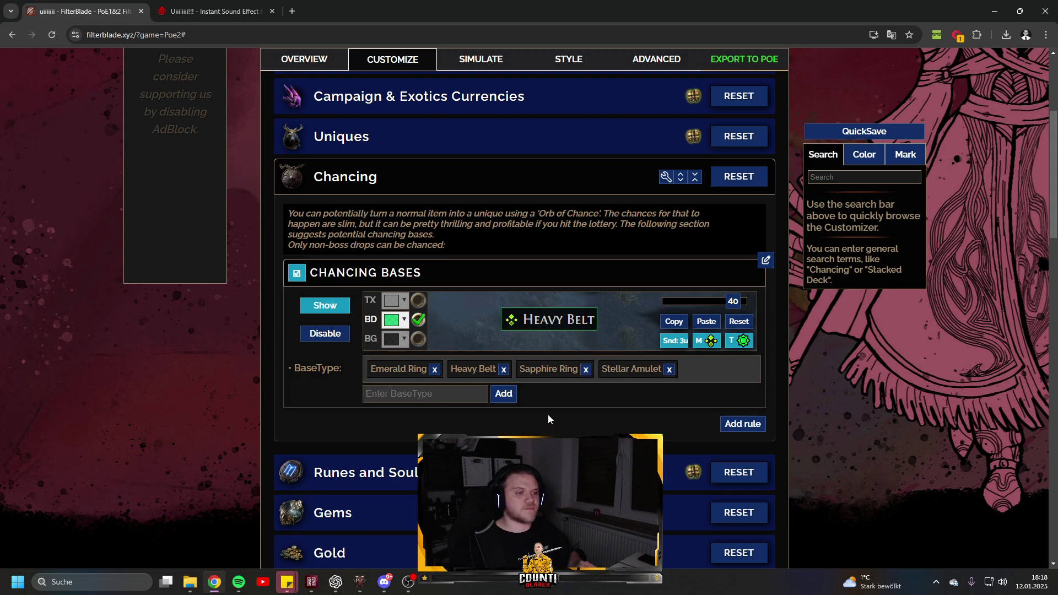
pyautogui.scroll(1, 548, 415)
pyautogui.scroll(4, 491, 336)
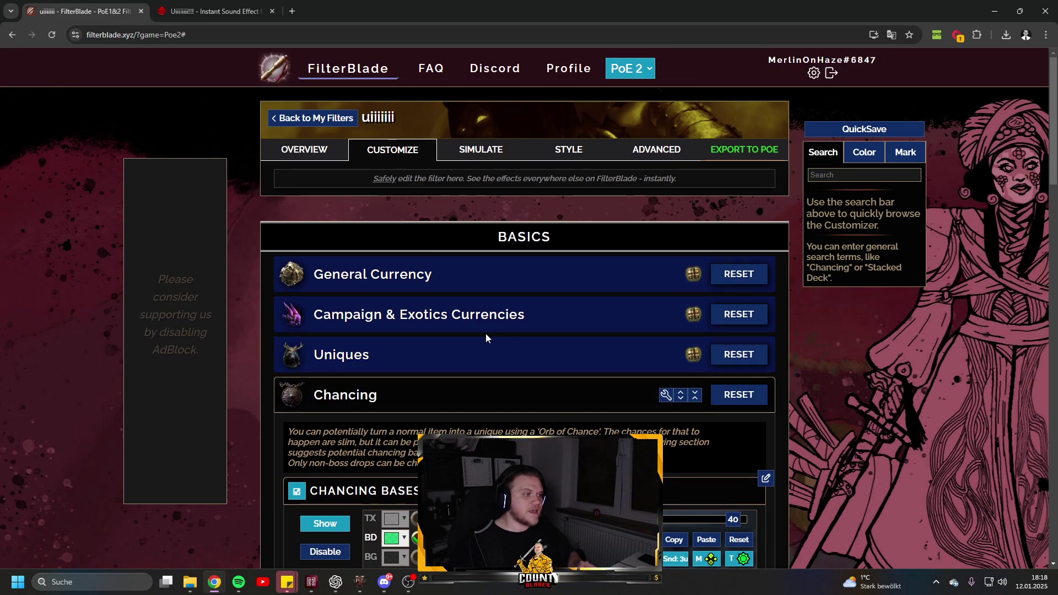
pyautogui.click(354, 406)
# Expand General Currency and show the S TIER style settings holding Divine Orb
pyautogui.click(457, 286)
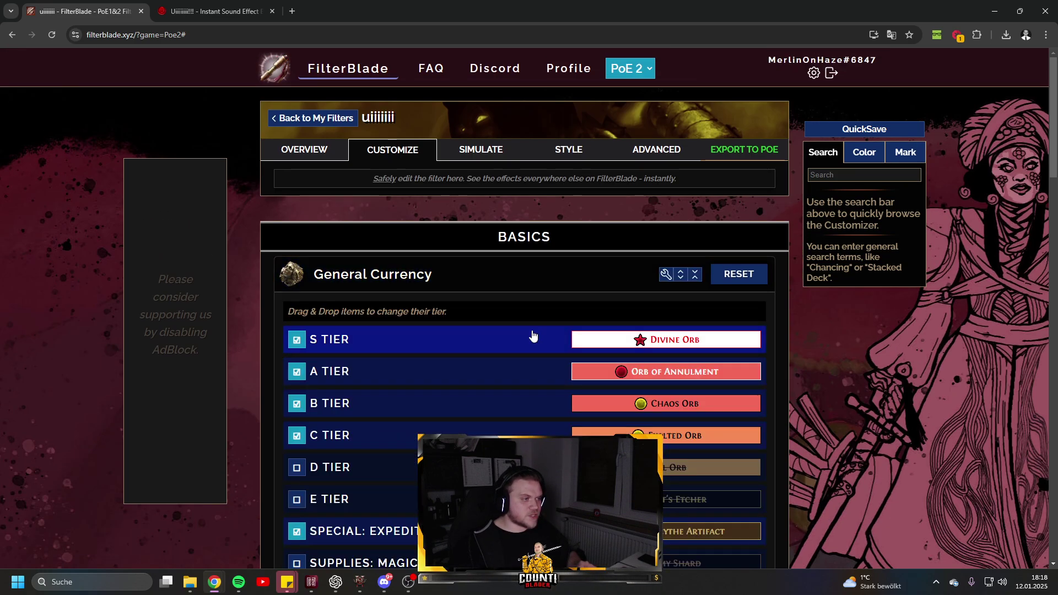
pyautogui.click(432, 338)
pyautogui.scroll(-1, 573, 330)
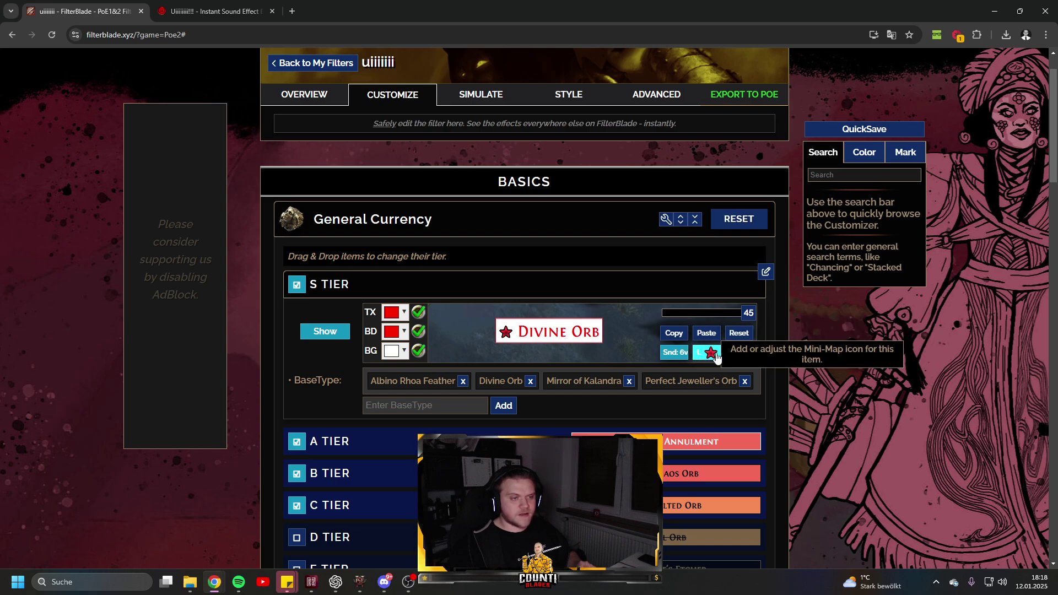
# Set the S tier text colour to black and its border colour to bright green
pyautogui.click(402, 315)
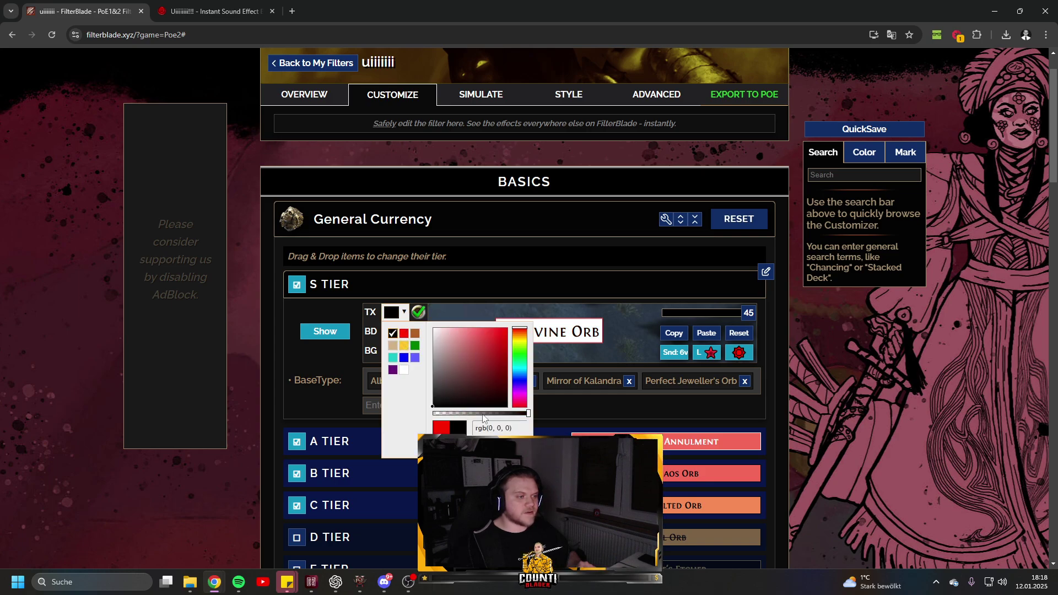
pyautogui.click(395, 341)
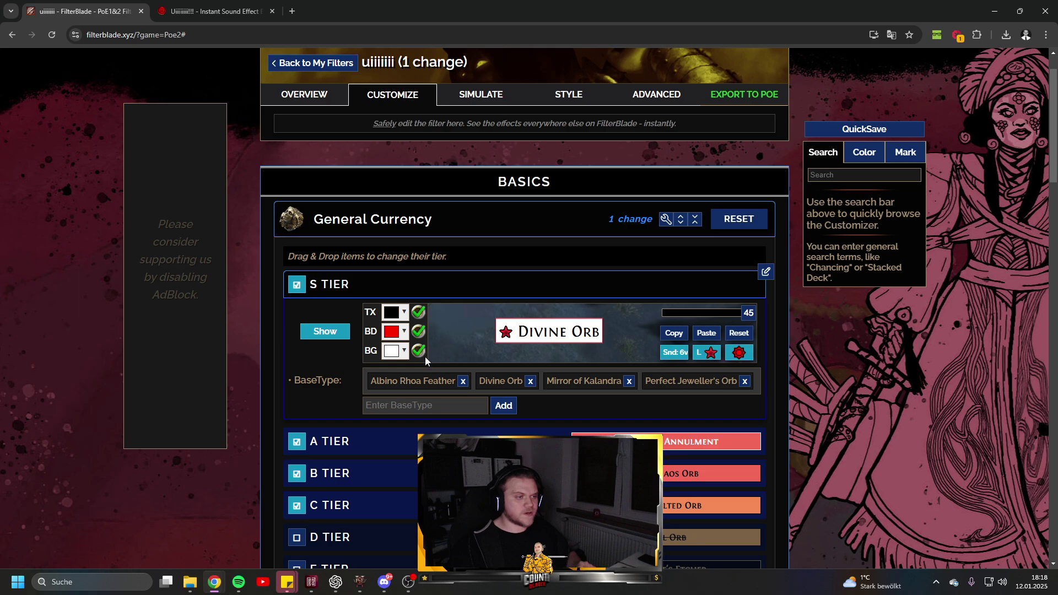
pyautogui.click(408, 333)
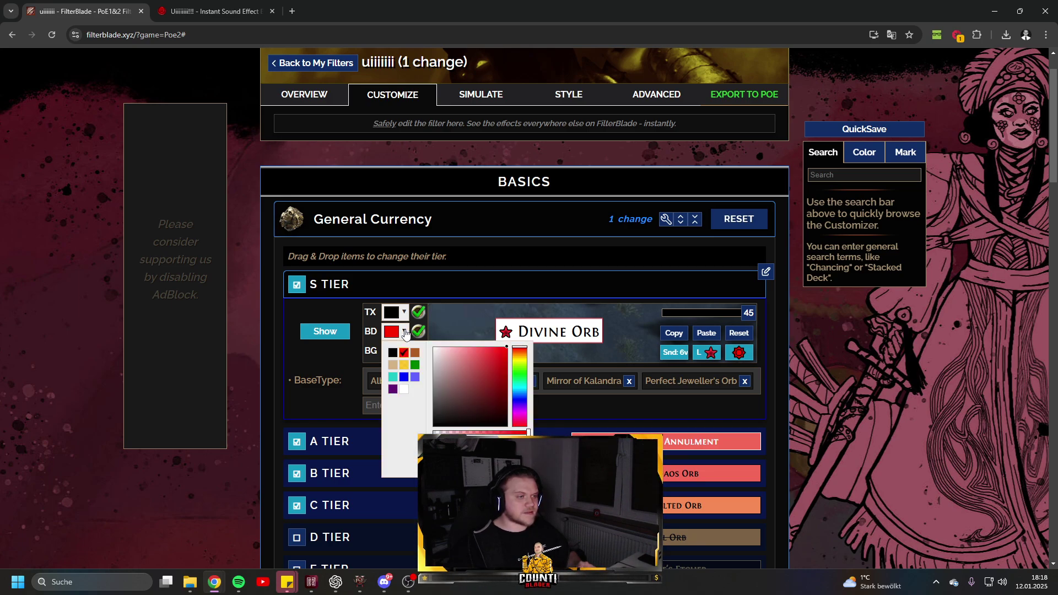
pyautogui.moveTo(439, 417); pyautogui.dragTo(431, 438)
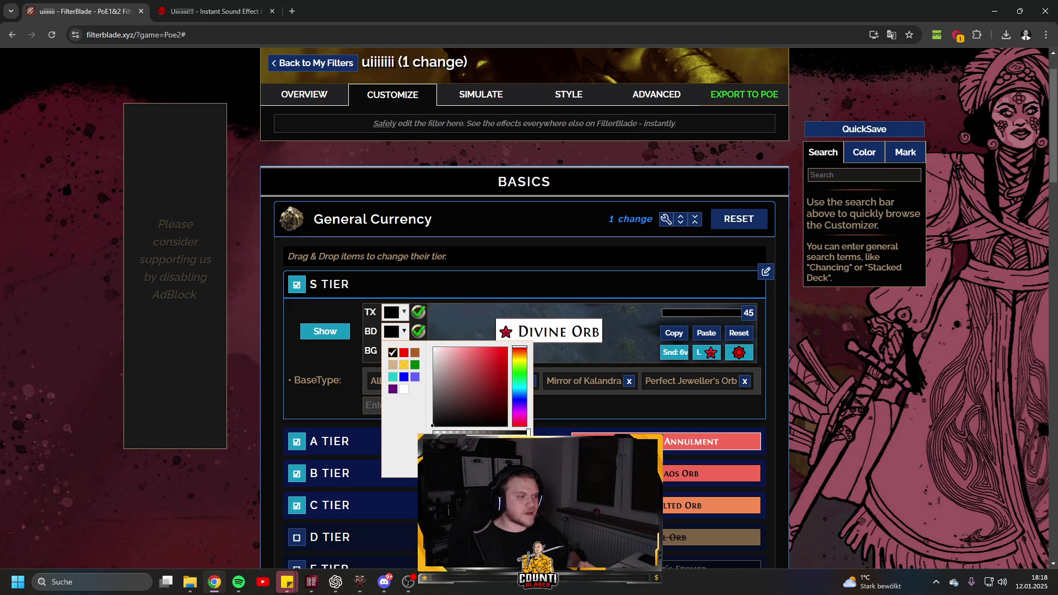
pyautogui.click(404, 379)
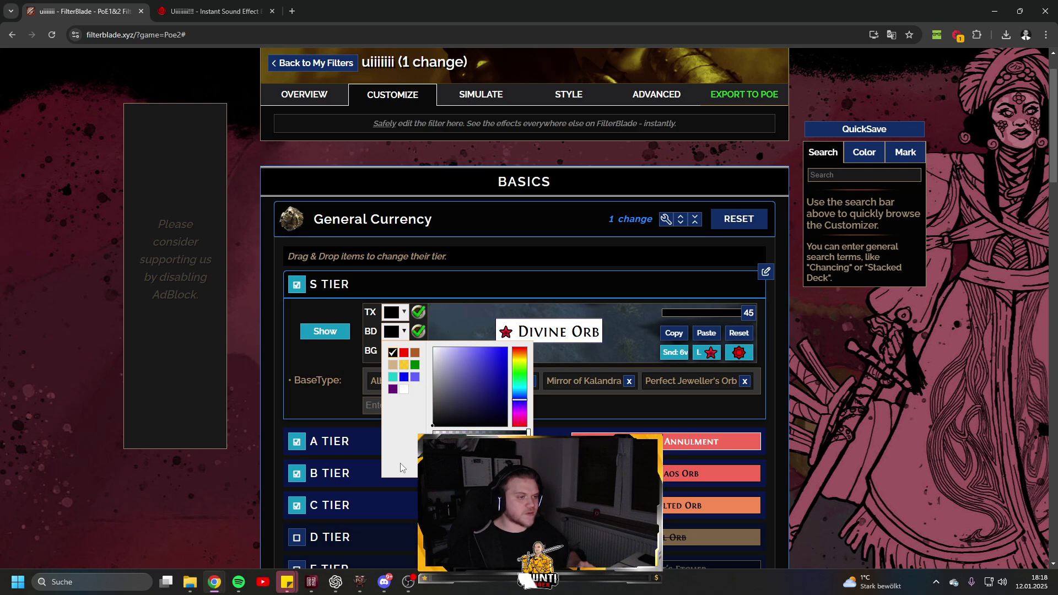
pyautogui.click(404, 377)
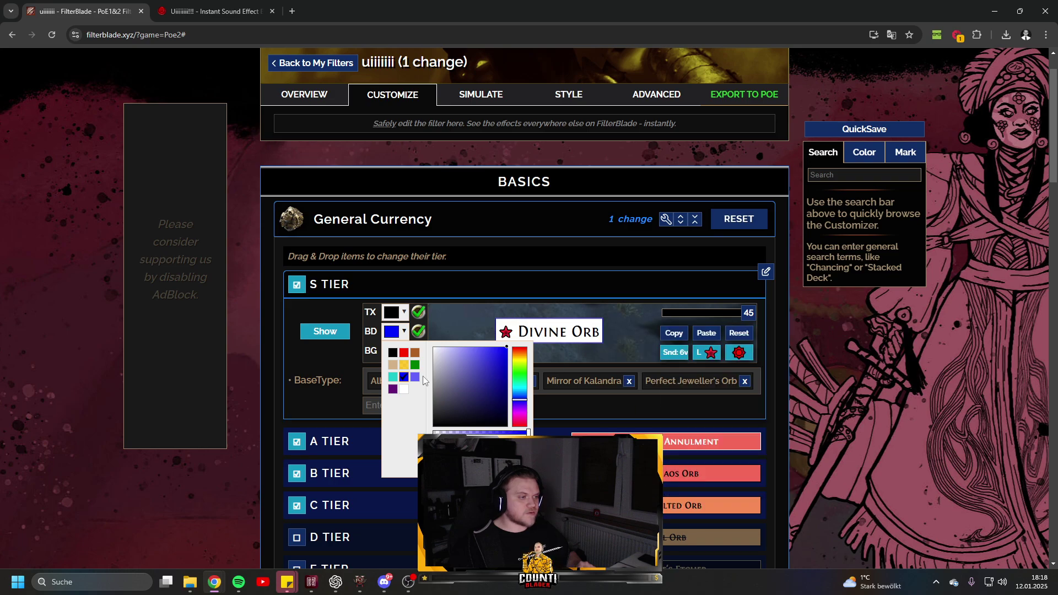
pyautogui.click(415, 366)
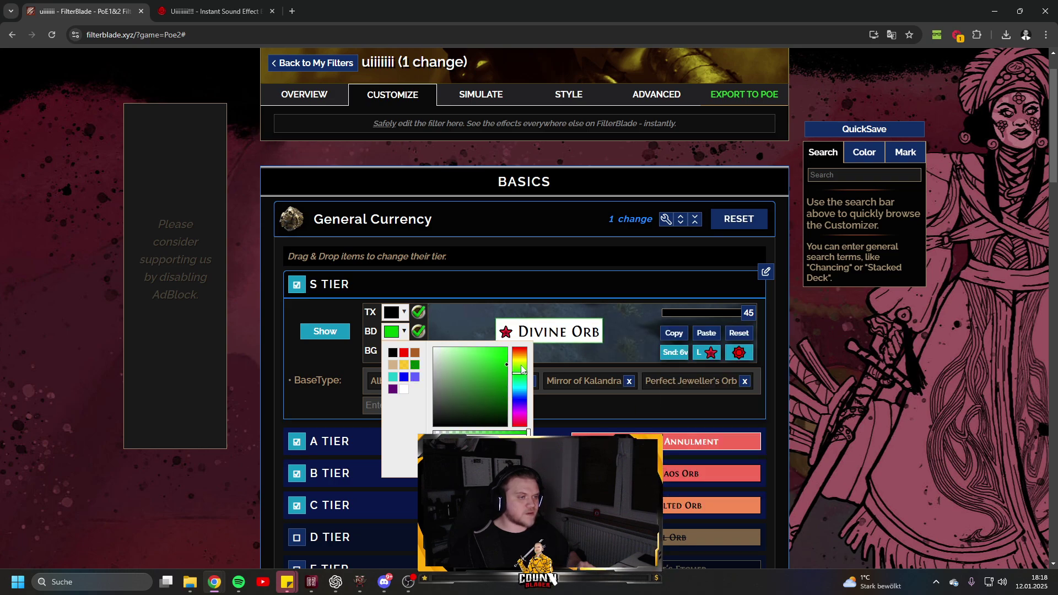
pyautogui.click(375, 352)
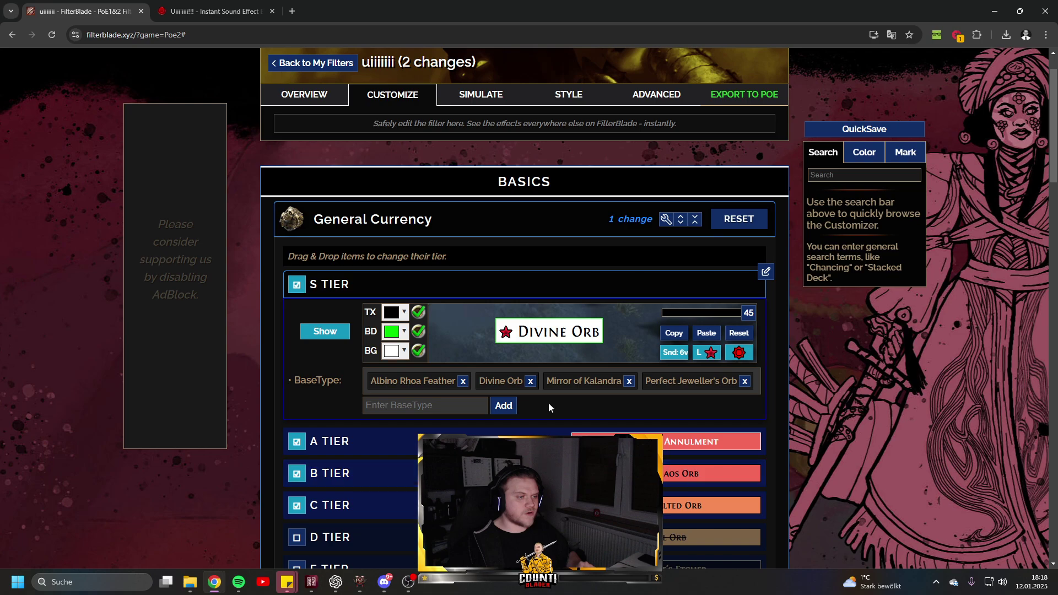
# Pick a gold background colour for the S tier, then untick the background
pyautogui.click(402, 353)
pyautogui.click(404, 372)
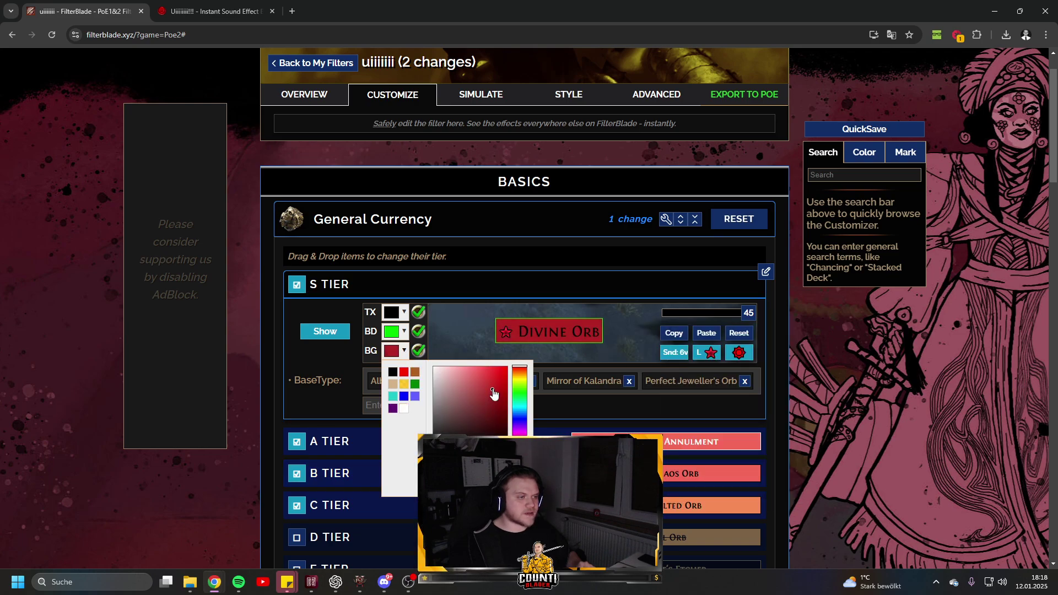
pyautogui.click(404, 384)
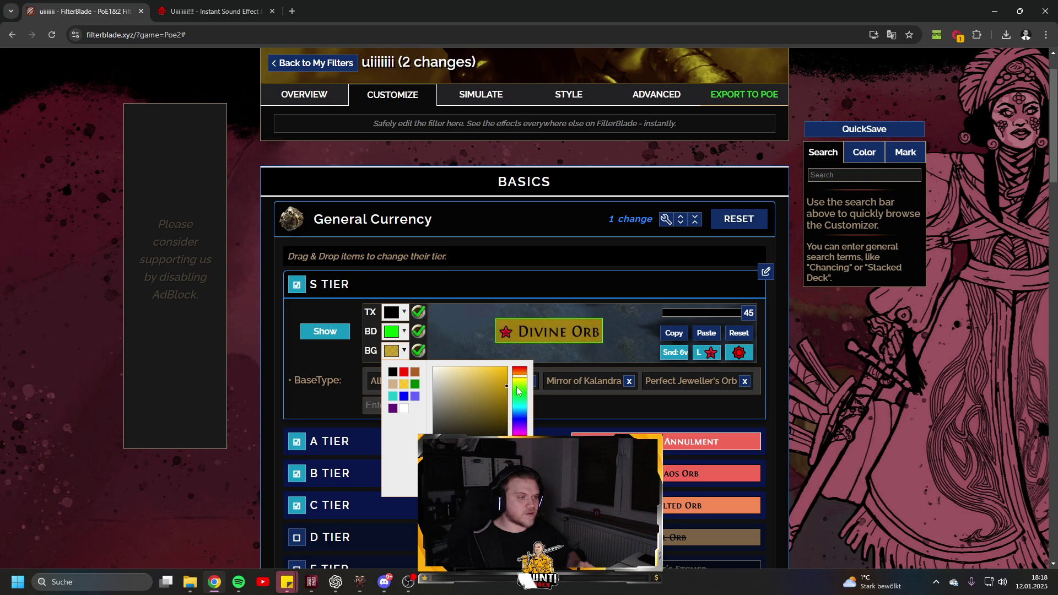
pyautogui.click(407, 365)
pyautogui.click(418, 351)
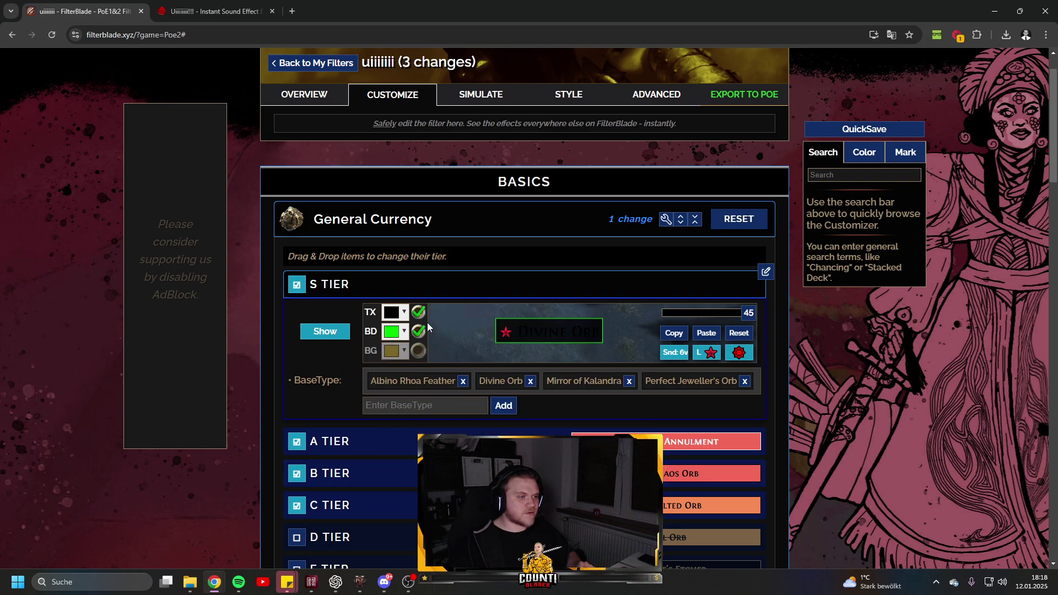
# Re-enable the S tier gold background and lower its font size from 45 to 27
pyautogui.click(419, 352)
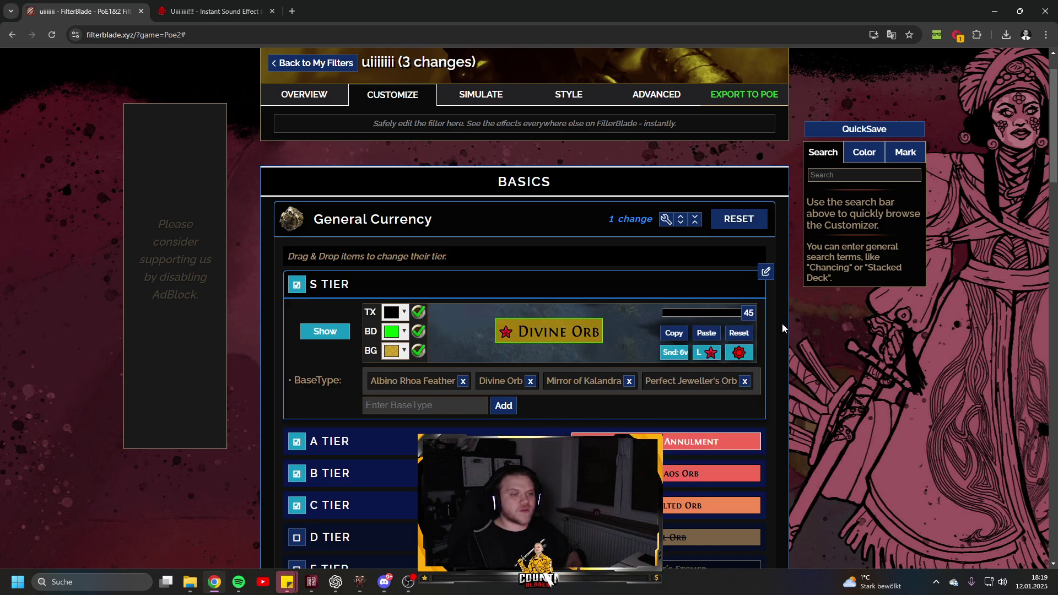
pyautogui.moveTo(744, 313); pyautogui.dragTo(688, 311)
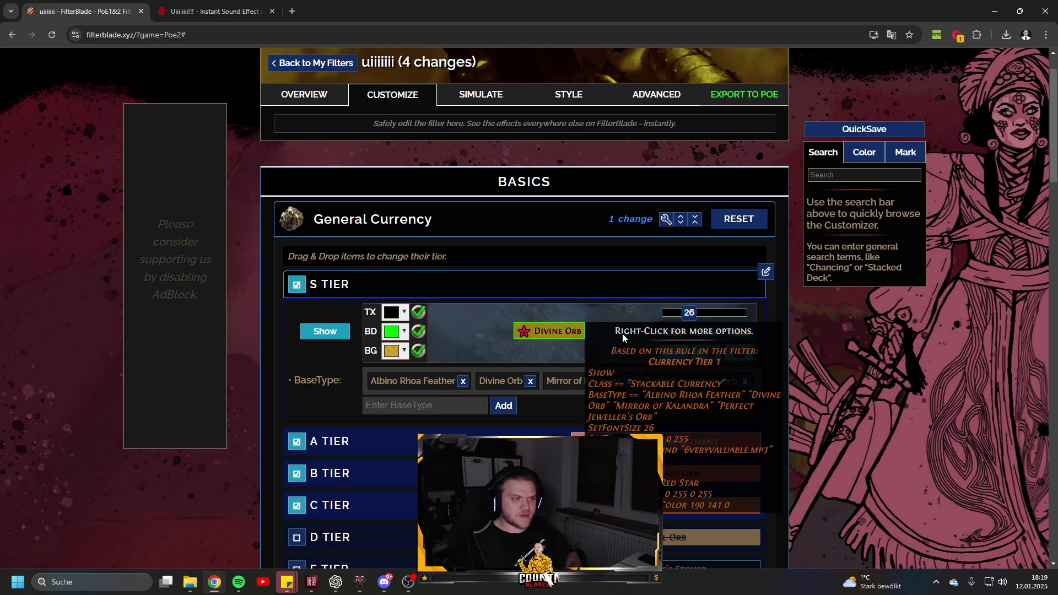
pyautogui.moveTo(689, 313)
pyautogui.mouseDown()
pyautogui.moveTo(761, 314)
pyautogui.moveTo(691, 313)
pyautogui.mouseUp()
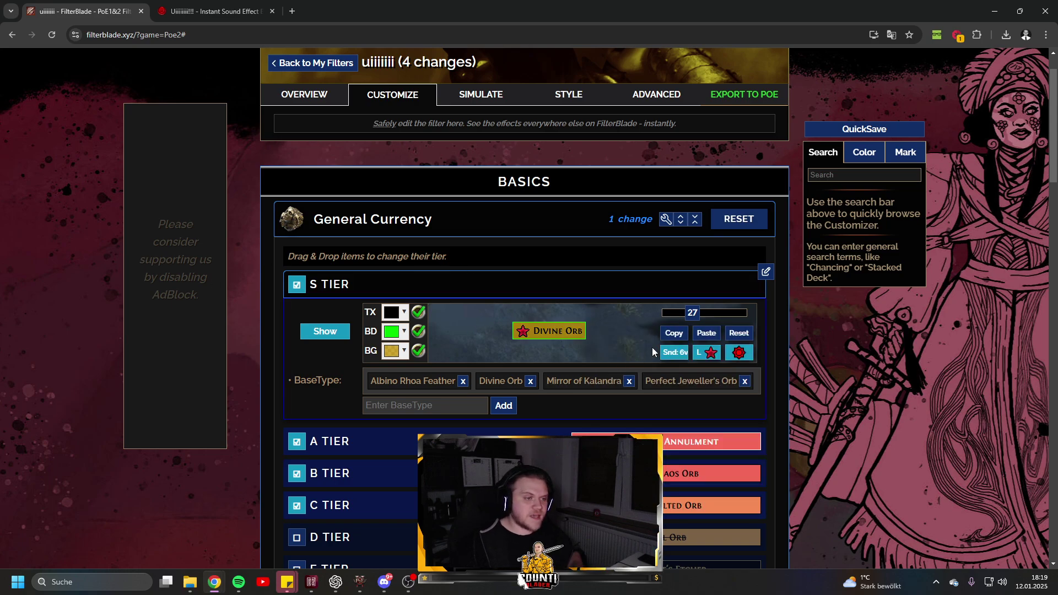
# Add an Unnamed Custom Rule below the General Currency tiers and expand its settings
pyautogui.scroll(-2, 568, 430)
pyautogui.scroll(-1, 569, 430)
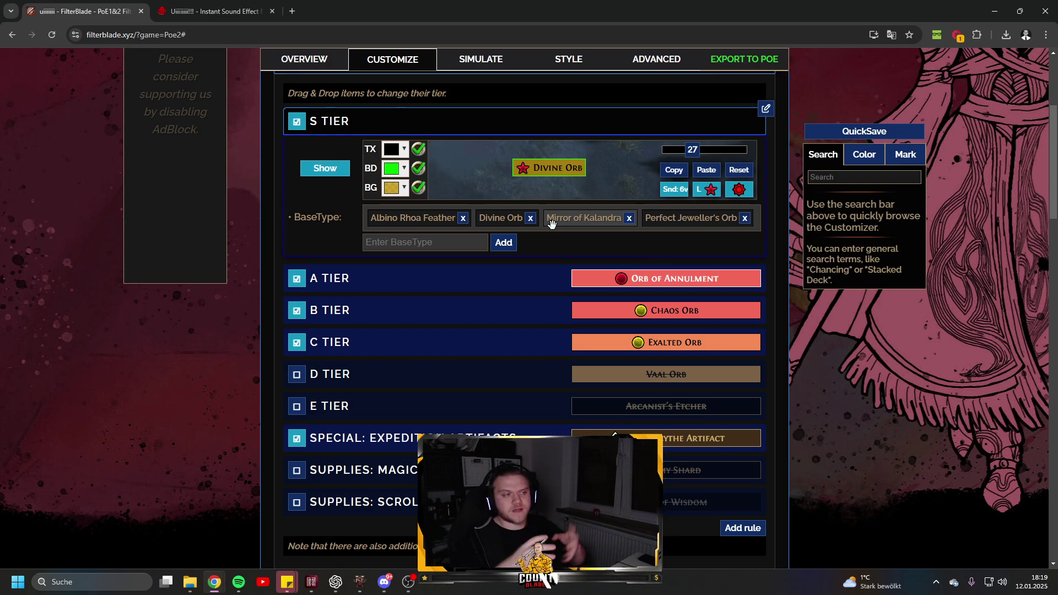
pyautogui.click(741, 527)
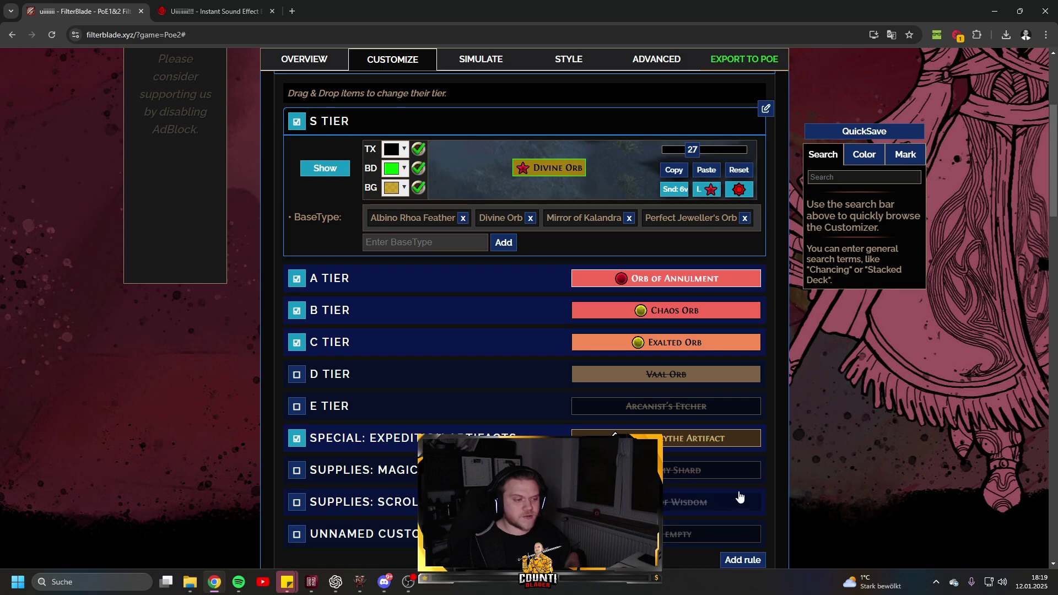
pyautogui.scroll(-1, 750, 460)
pyautogui.click(750, 480)
pyautogui.scroll(-2, 543, 411)
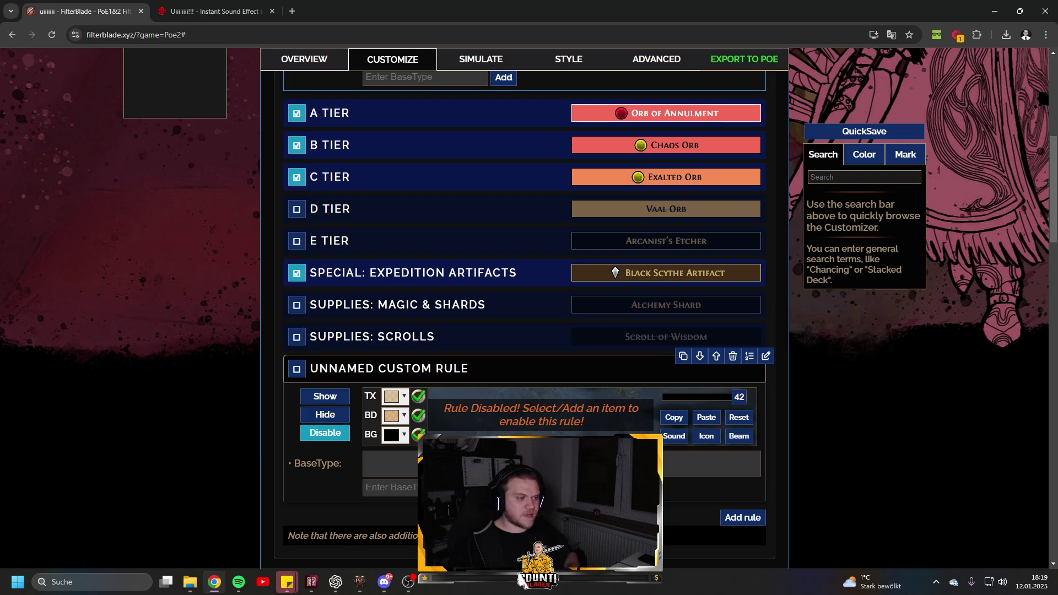
pyautogui.scroll(2, 542, 166)
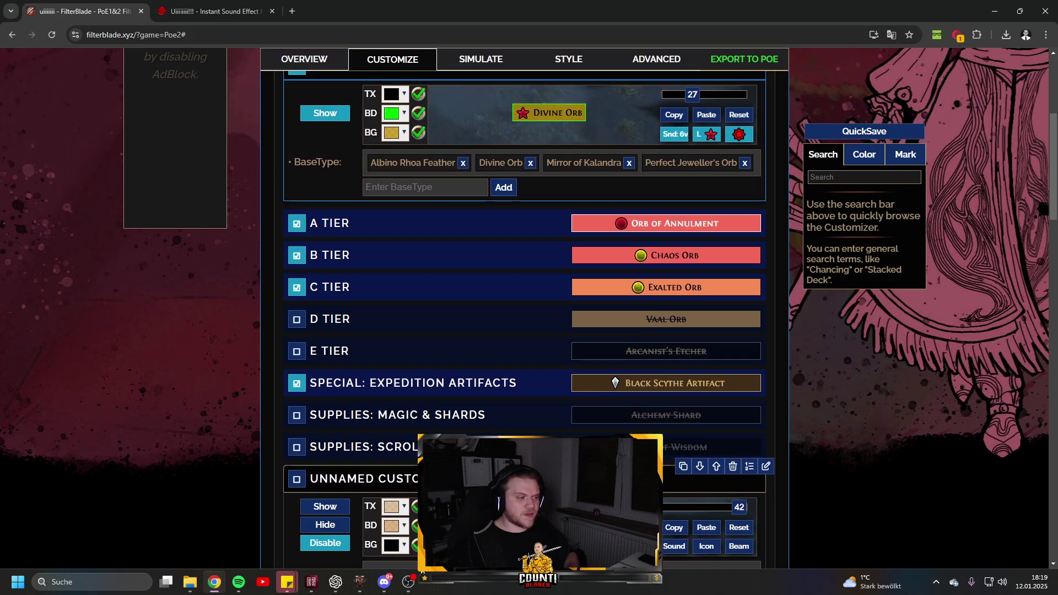
# Copy the S Tier style onto the Unnamed Custom Rule and dismiss the invalid-configuration warning
pyautogui.click(673, 117)
pyautogui.scroll(-1, 703, 503)
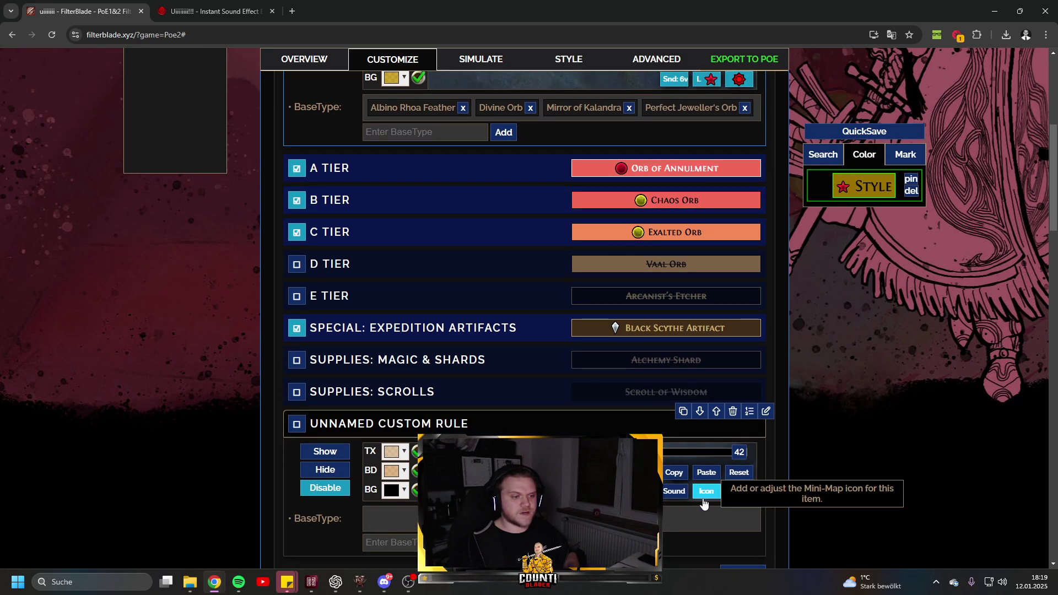
pyautogui.click(706, 472)
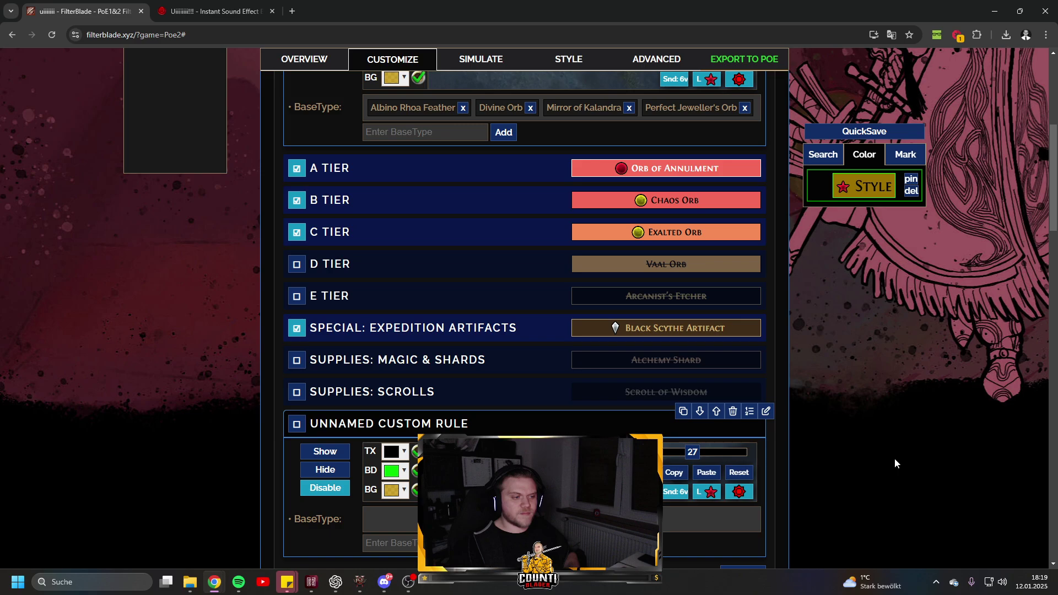
pyautogui.scroll(1, 527, 112)
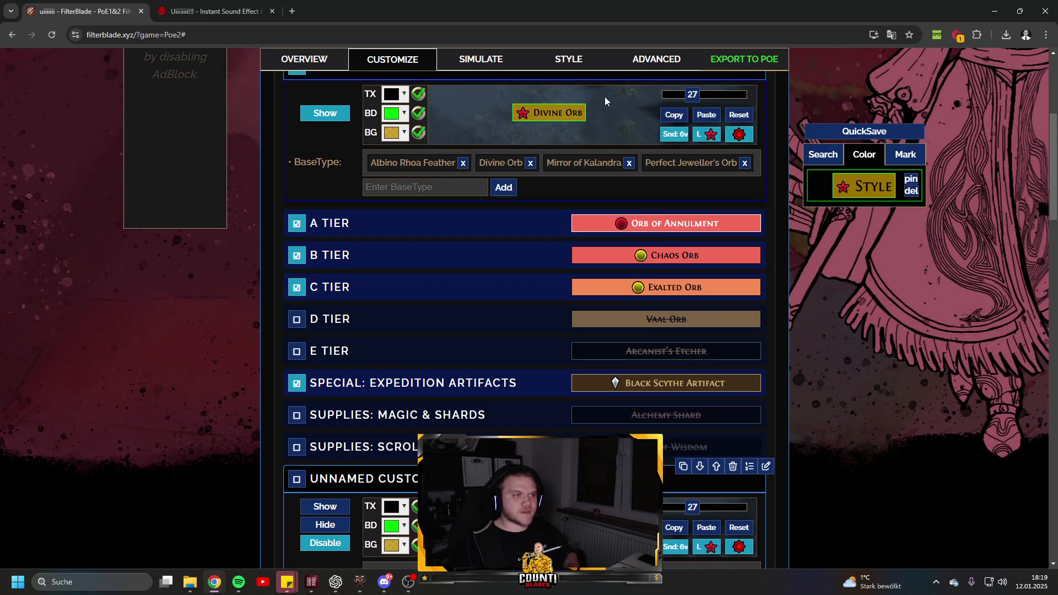
pyautogui.scroll(-2, 570, 135)
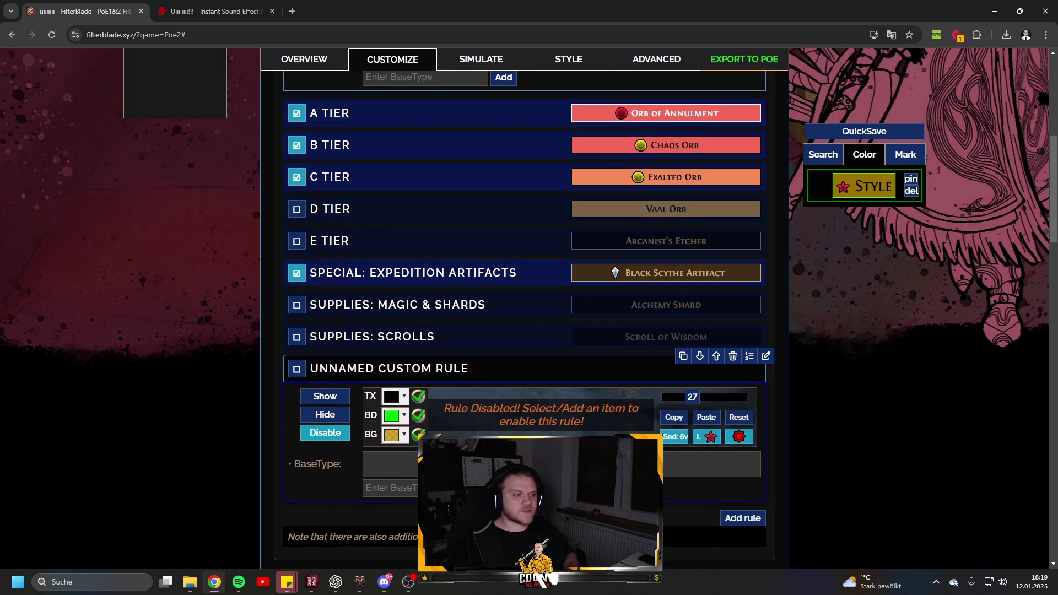
pyautogui.scroll(2, 681, 454)
pyautogui.scroll(-2, 747, 396)
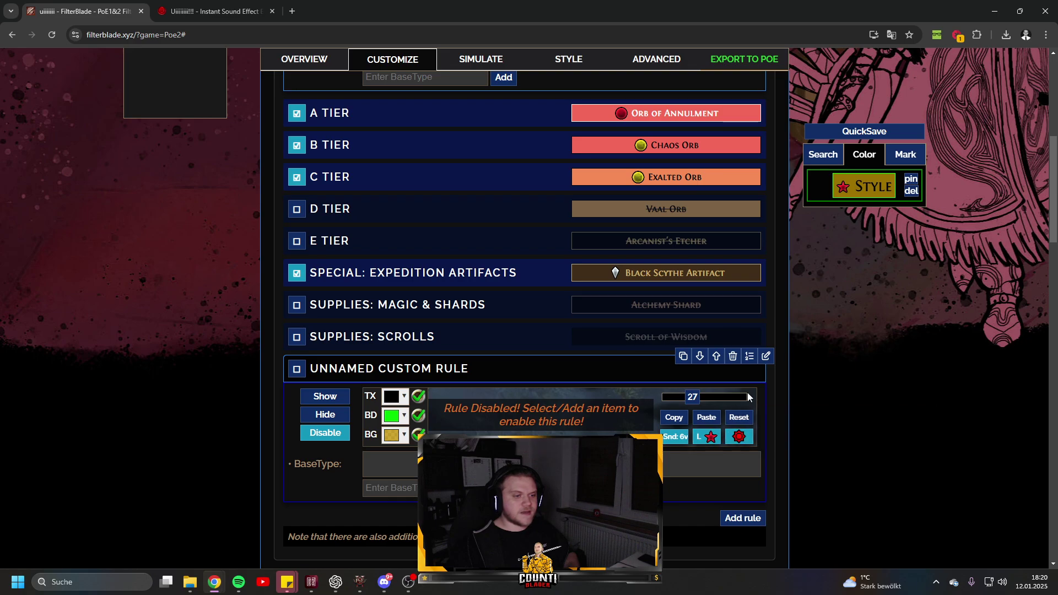
pyautogui.click(296, 370)
pyautogui.click(777, 84)
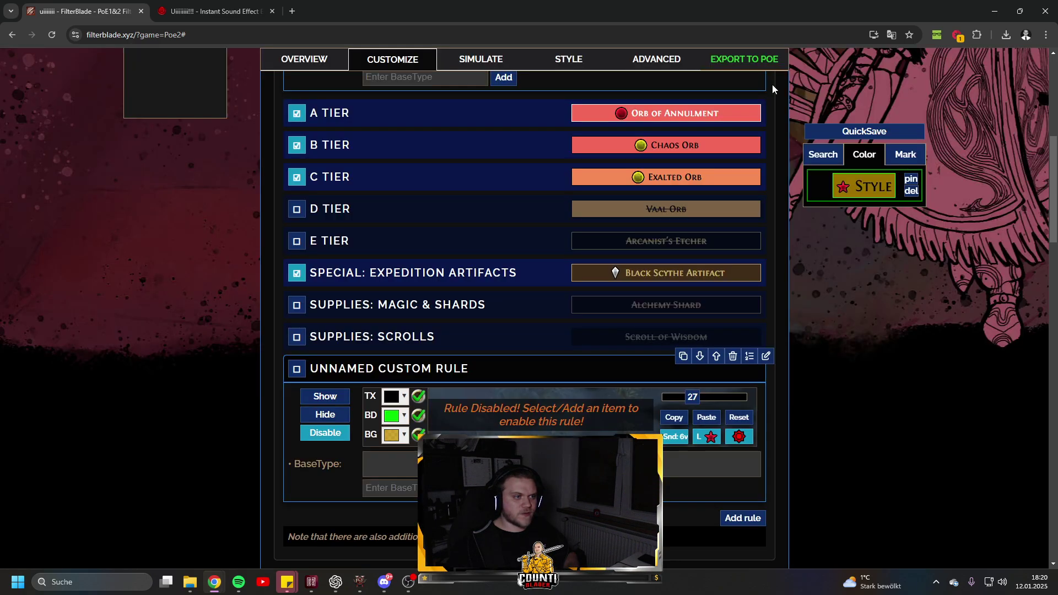
# Add Chaos Orb as the custom rule's base type, moving it out of B Tier
pyautogui.click(389, 487)
pyautogui.write('ch')
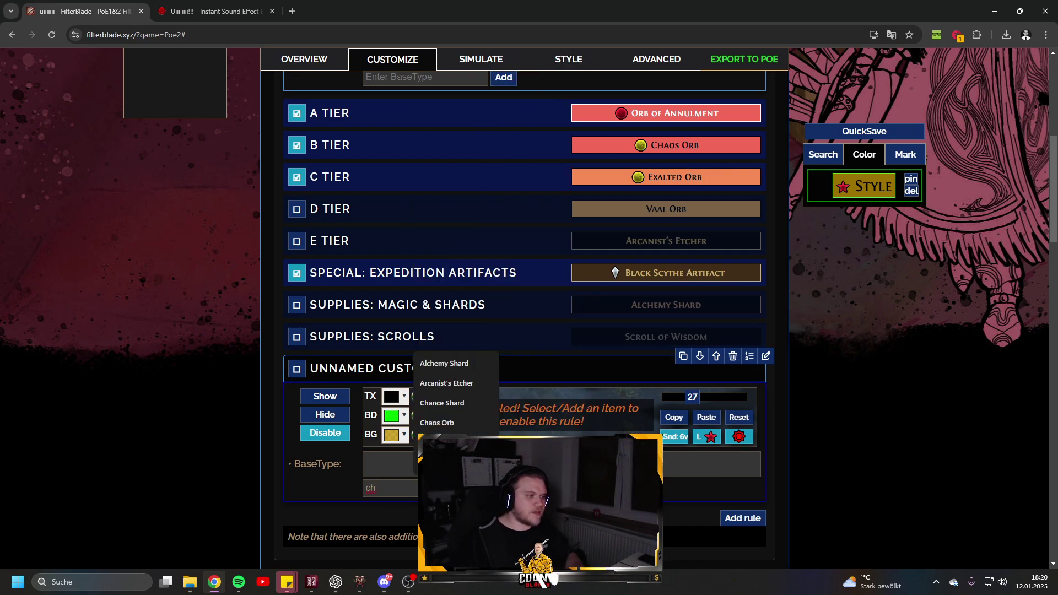
pyautogui.click(448, 420)
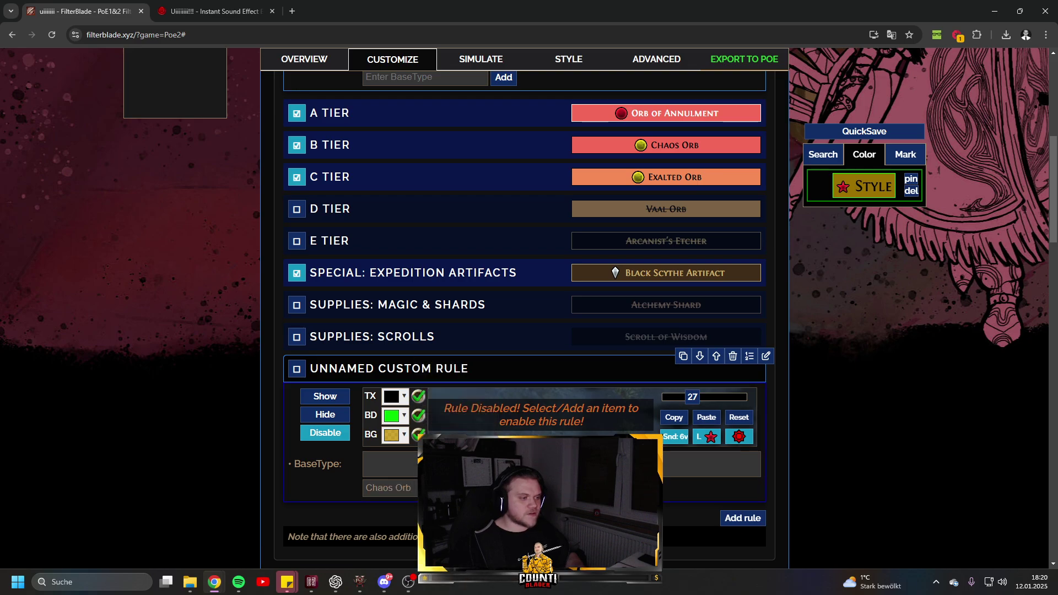
pyautogui.press('Return')
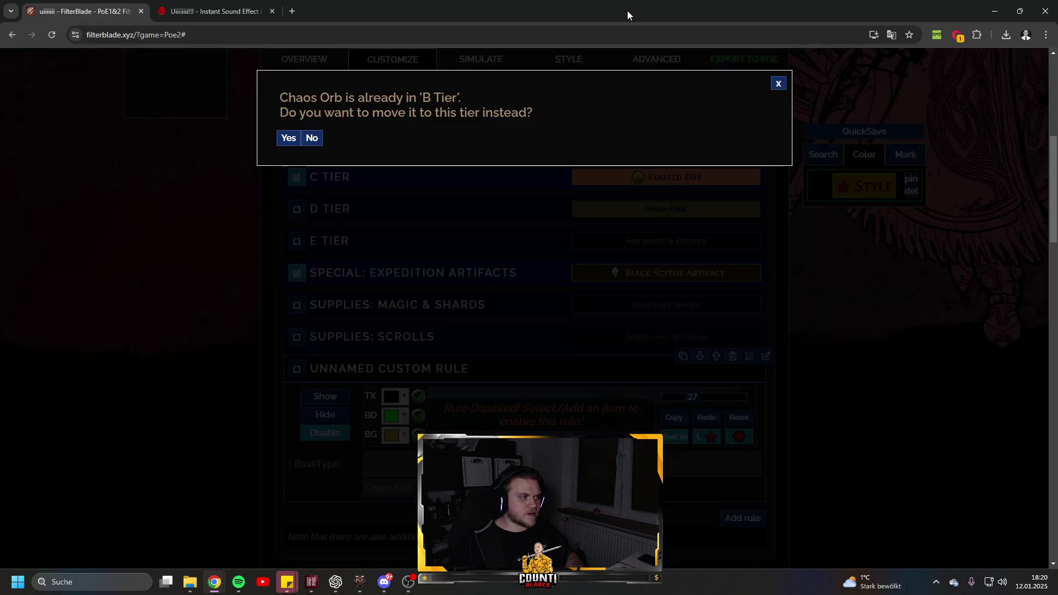
pyautogui.click(288, 138)
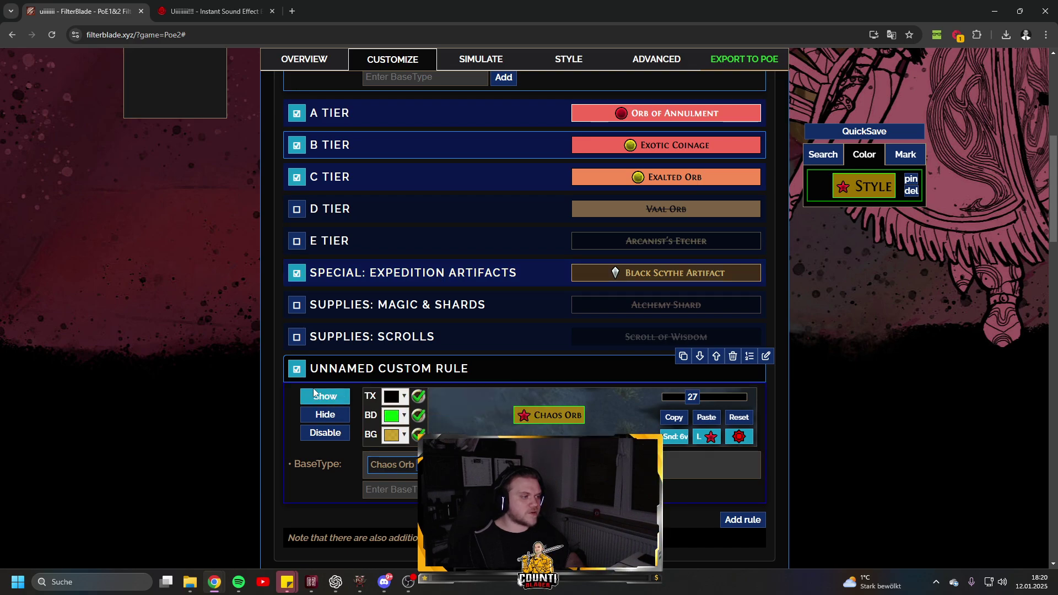
pyautogui.scroll(5, 364, 411)
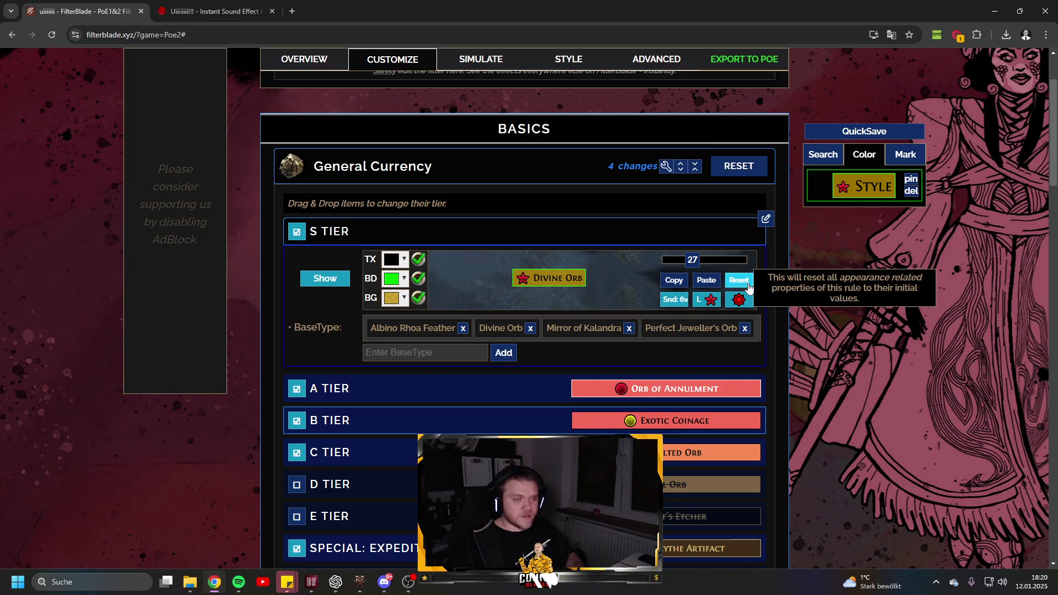
# Change the S tier drop sound from the custom file to Normal game sound 5
pyautogui.click(676, 307)
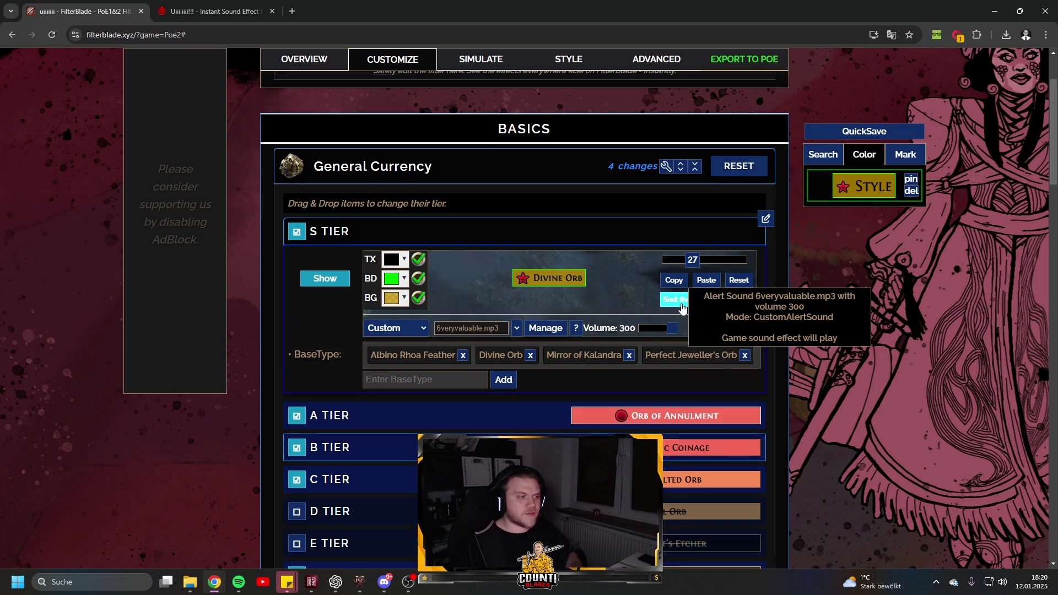
pyautogui.click(422, 330)
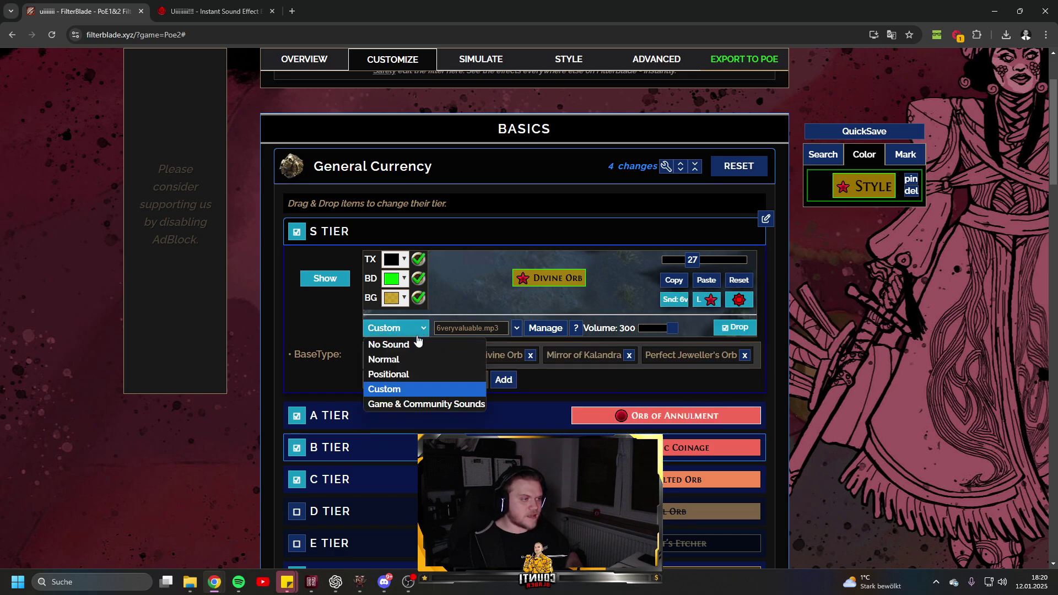
pyautogui.click(395, 365)
pyautogui.click(468, 327)
pyautogui.click(488, 131)
pyautogui.click(498, 329)
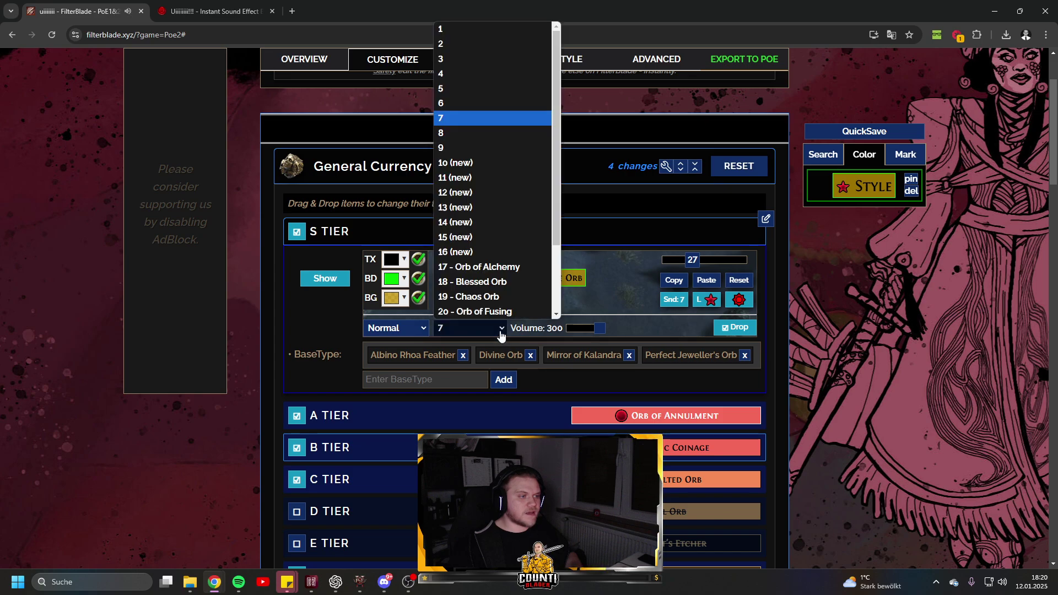
pyautogui.click(484, 88)
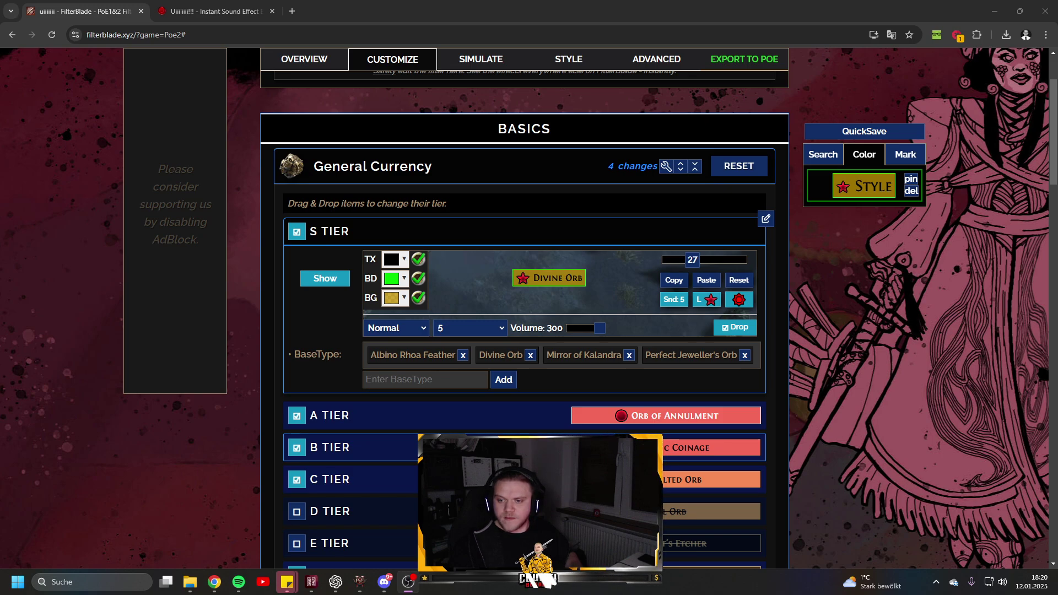
# Audition S tier drop sounds 8, 26 - Mirror of Kalandra and 24 - Divine Orb
pyautogui.click(457, 327)
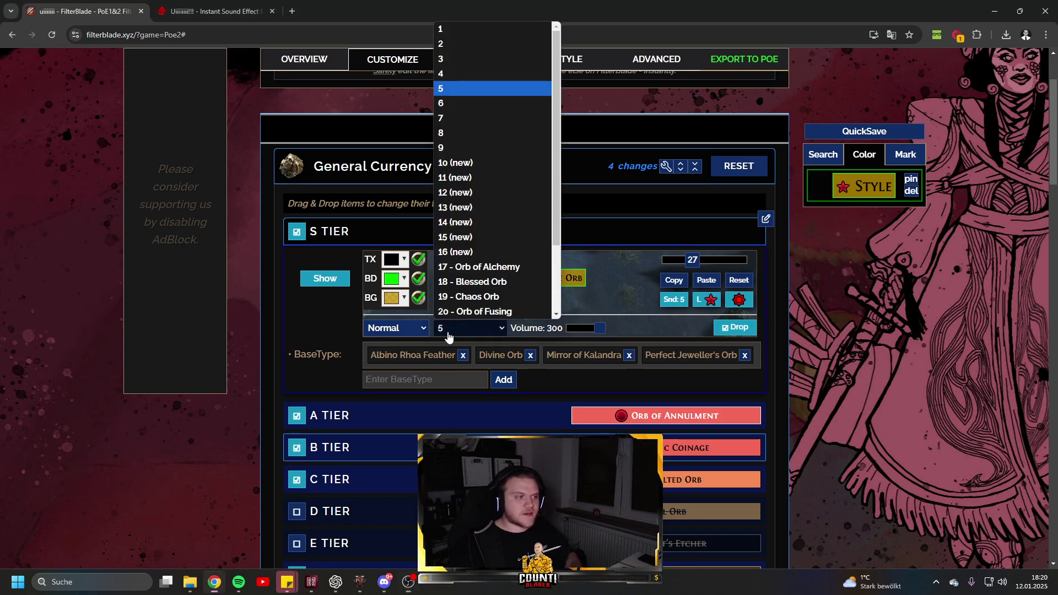
pyautogui.click(465, 137)
pyautogui.click(481, 118)
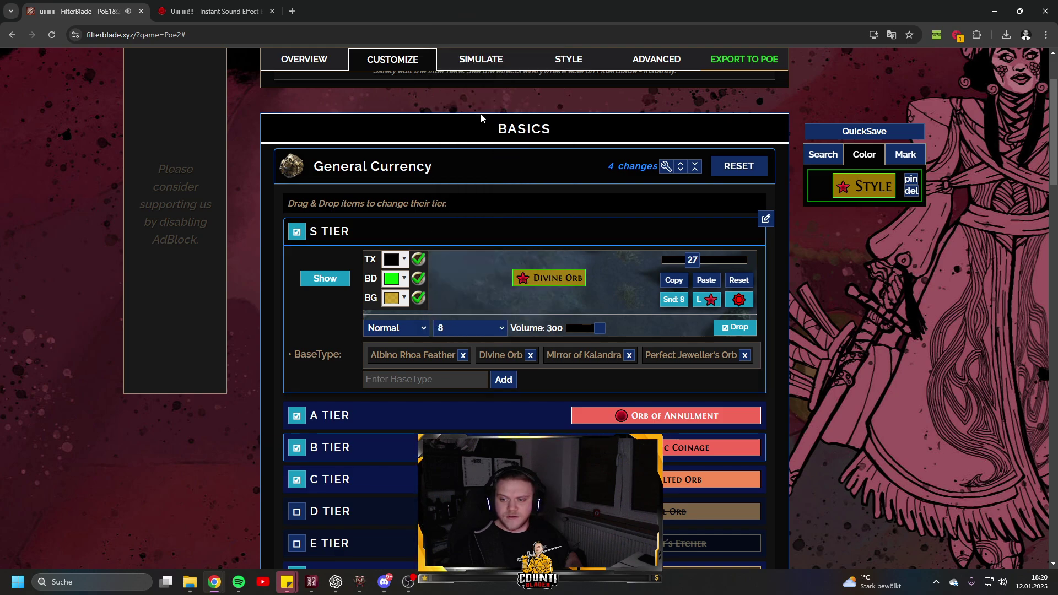
pyautogui.click(488, 326)
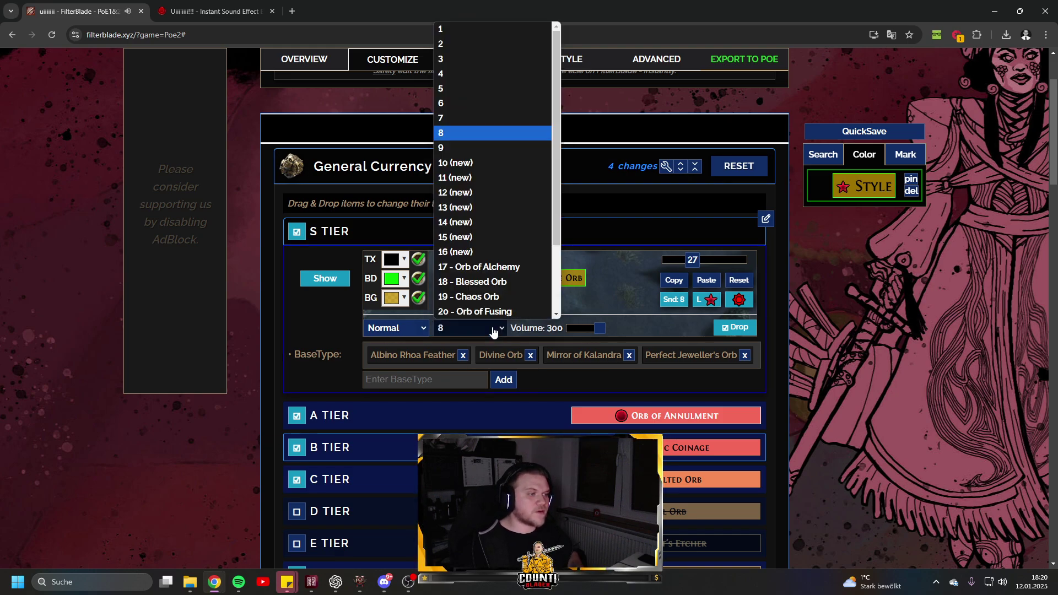
pyautogui.scroll(-2, 490, 236)
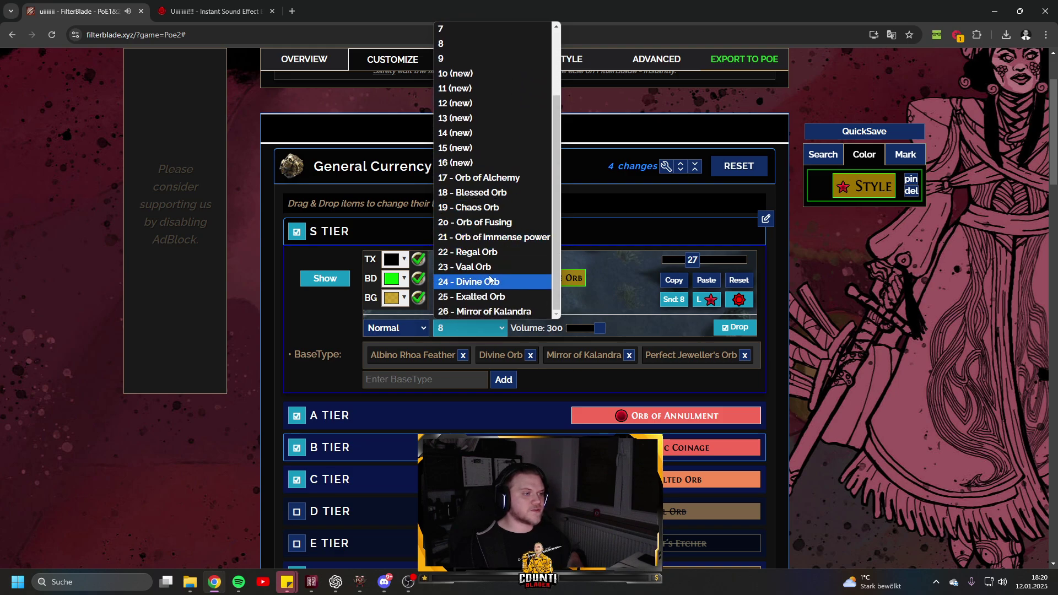
pyautogui.click(499, 311)
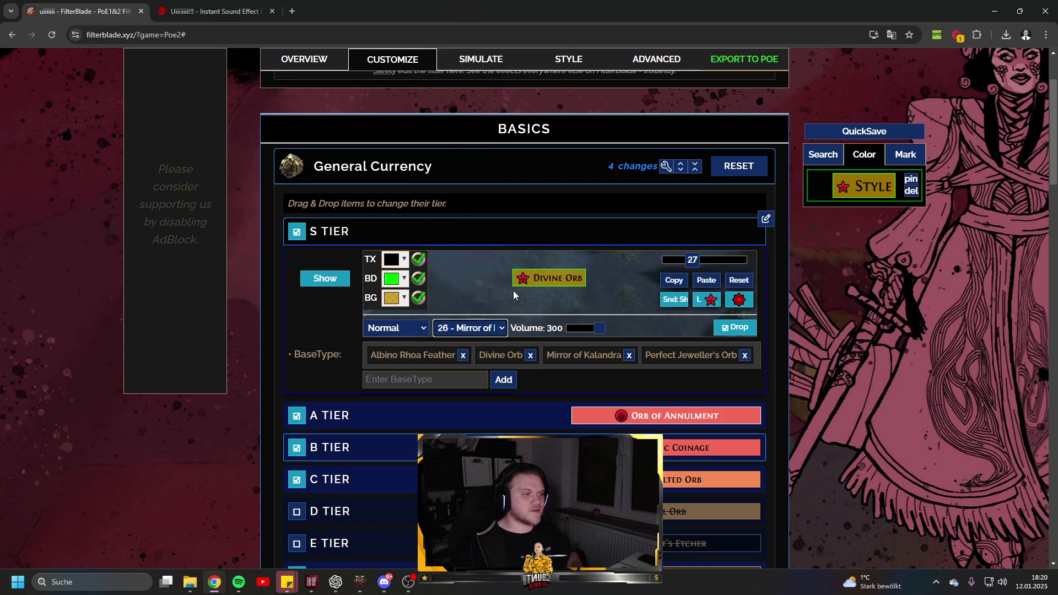
pyautogui.click(498, 329)
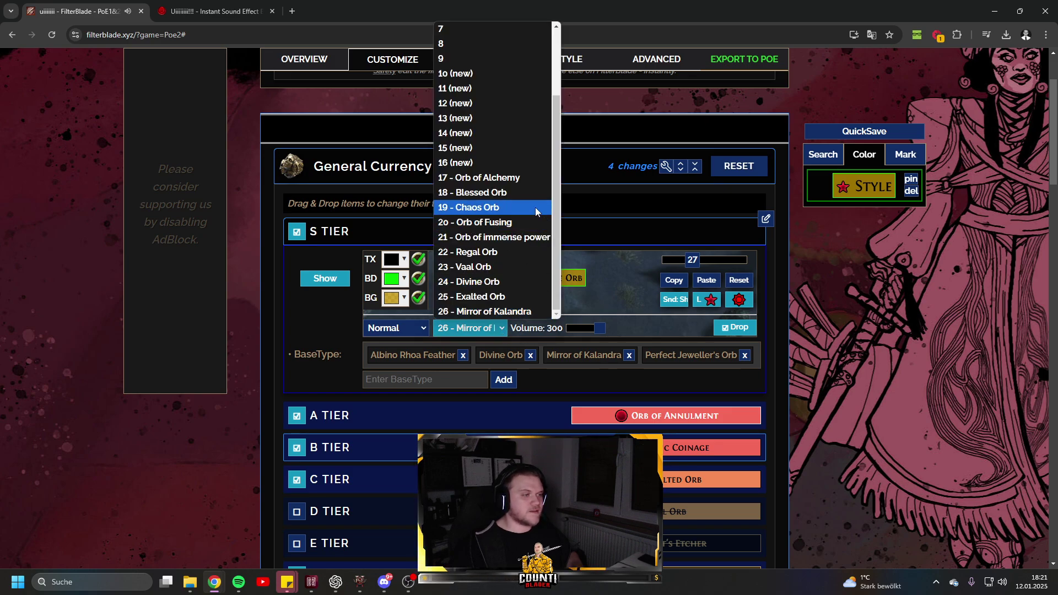
pyautogui.click(500, 282)
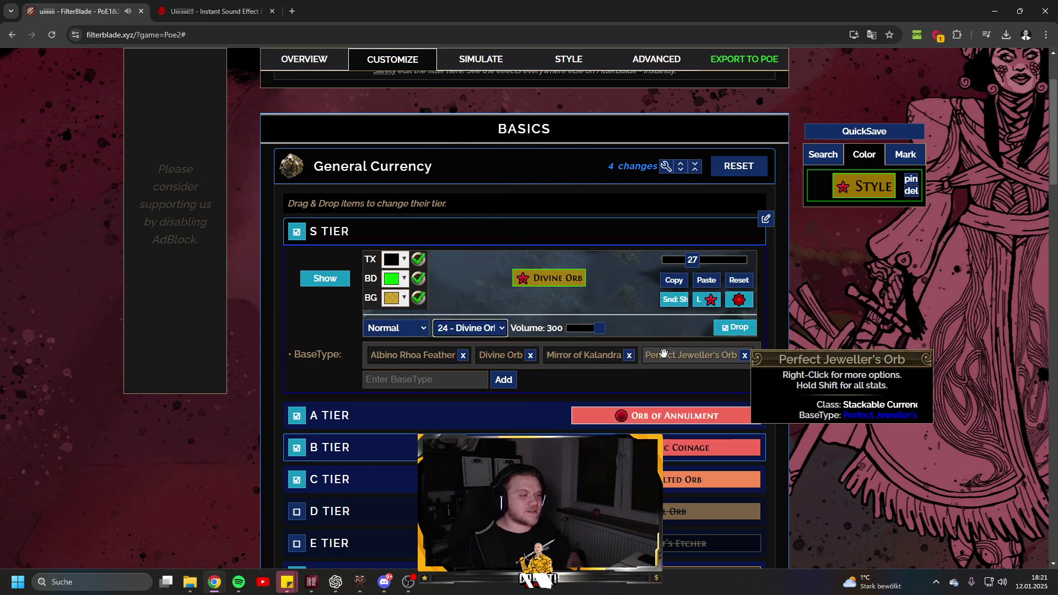
# Try sound 5, then settle the S tier drop sound on Normal sound 6
pyautogui.click(448, 330)
pyautogui.scroll(2, 514, 207)
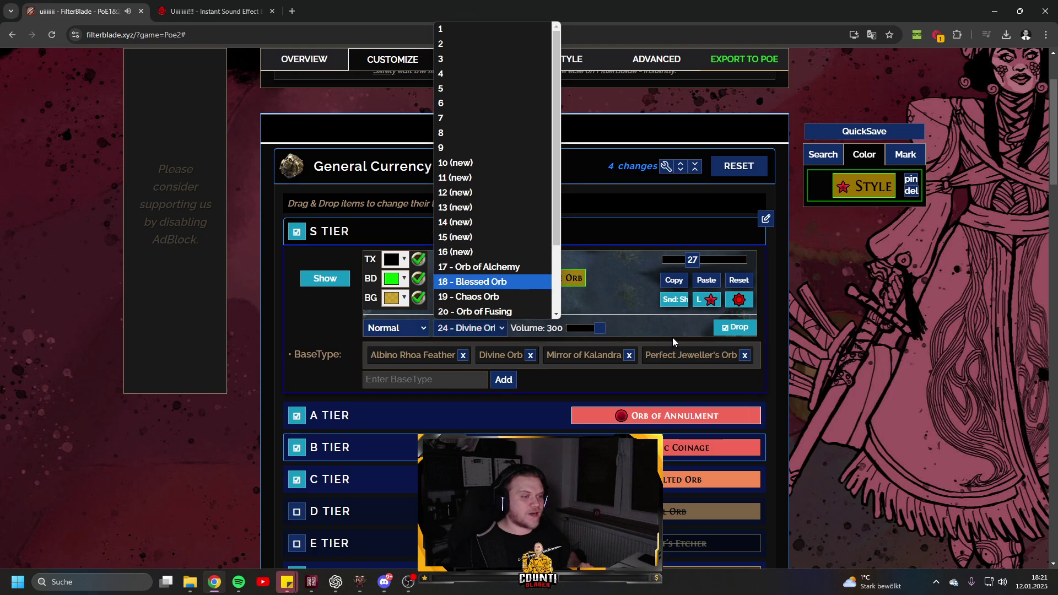
pyautogui.click(484, 340)
pyautogui.click(462, 328)
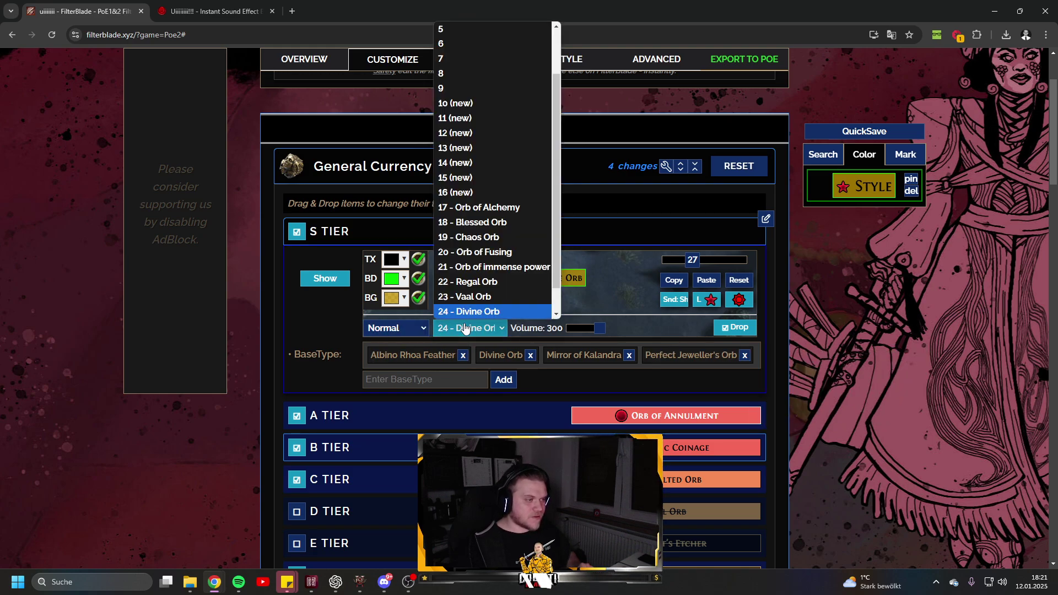
pyautogui.scroll(2, 481, 115)
pyautogui.click(461, 90)
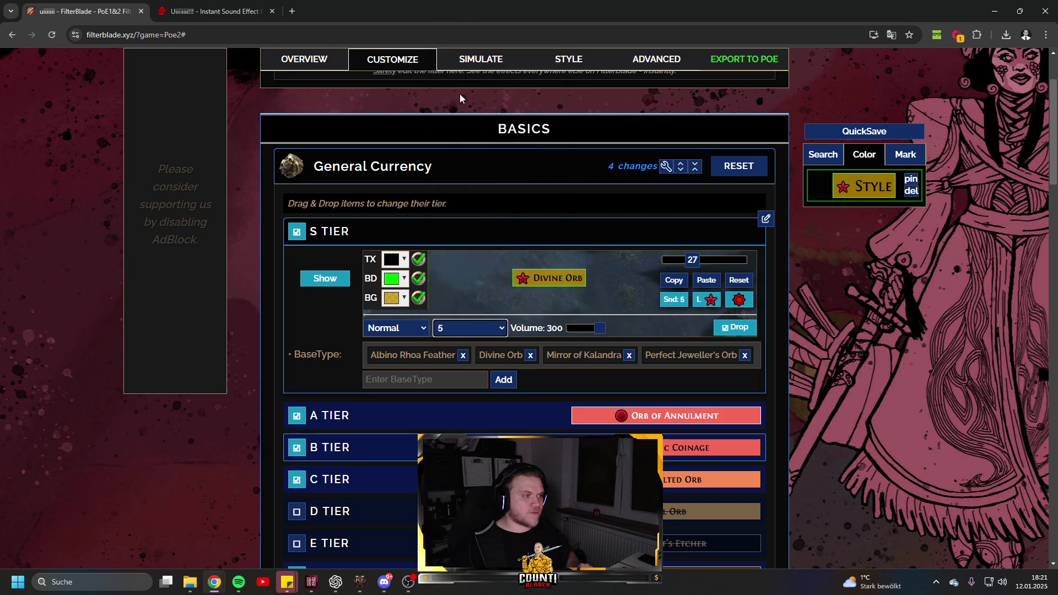
pyautogui.click(503, 336)
pyautogui.click(453, 102)
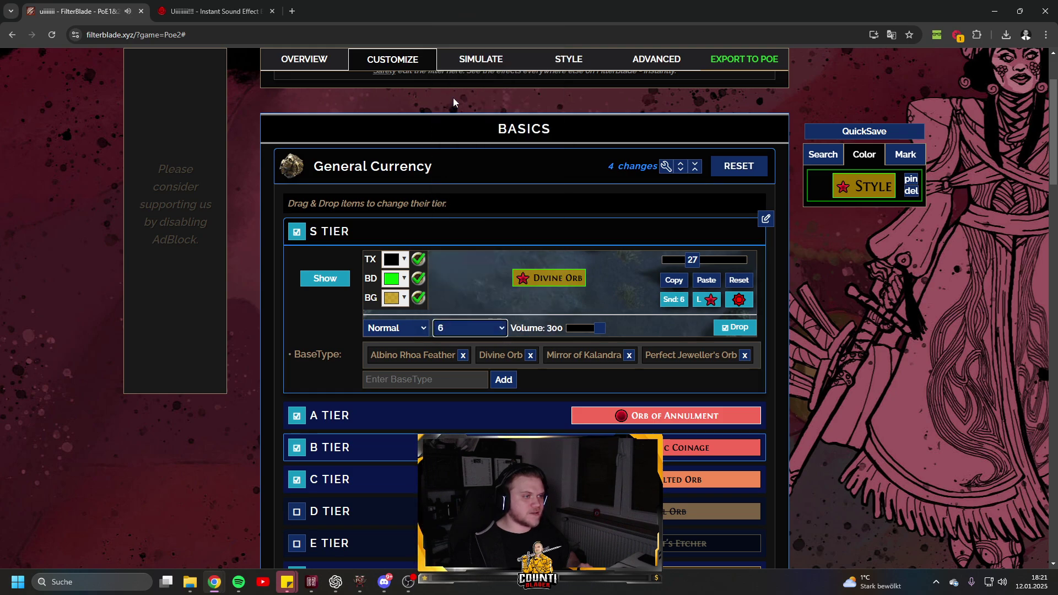